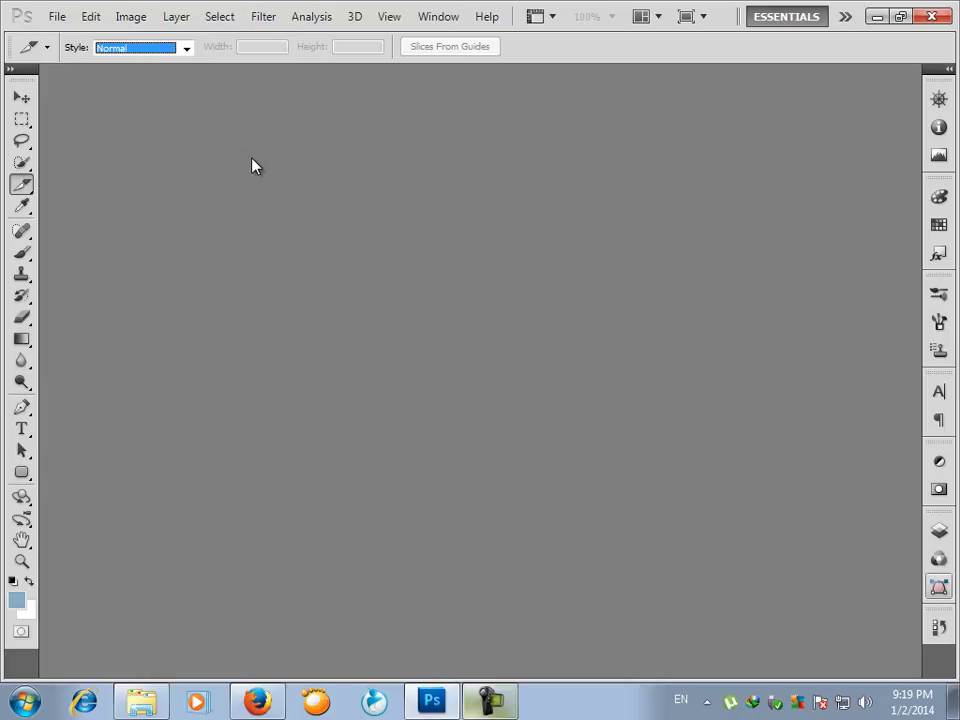
Step: Open 2009-website-screenshot from the Exercise Files folder and dock its floating window as a tab
click(57, 17)
click(96, 56)
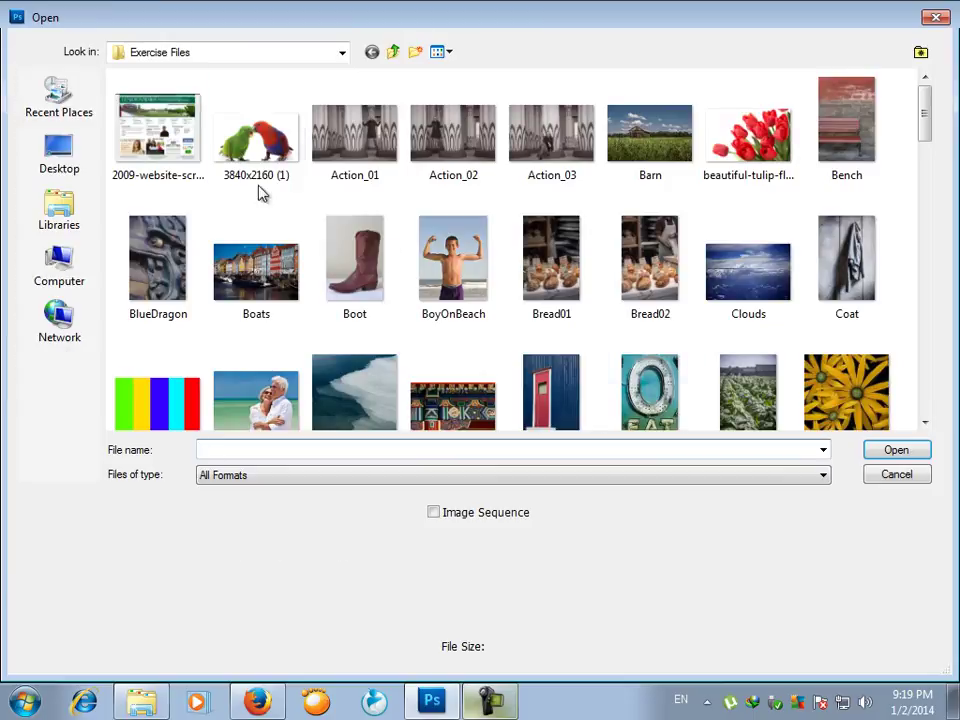
click(150, 148)
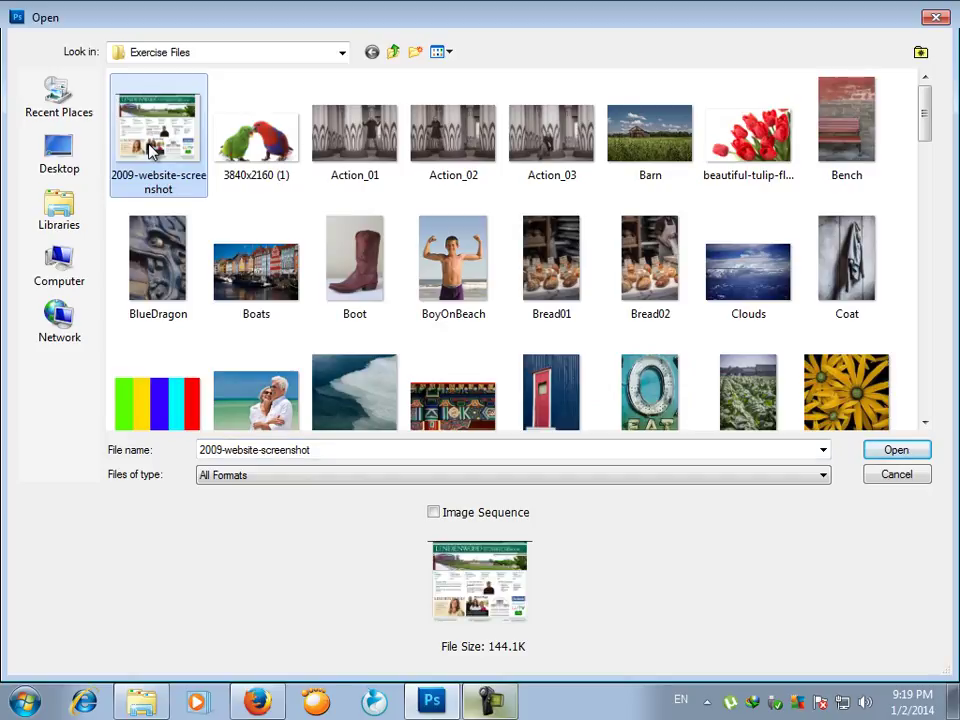
double_click(150, 148)
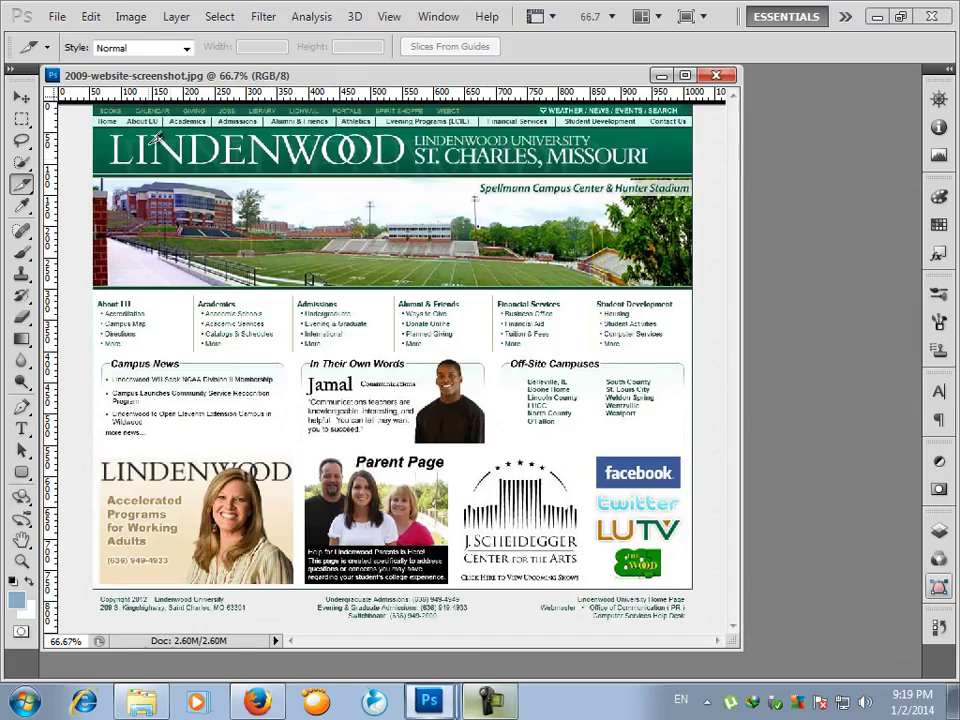
double_click(399, 81)
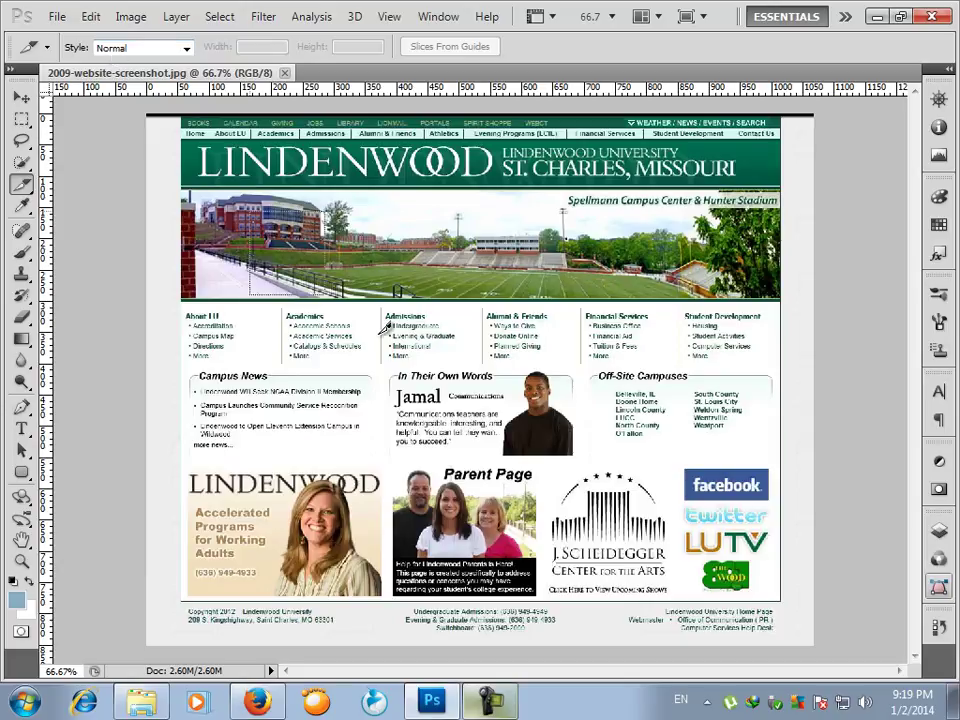
drag(250, 213, 640, 517)
drag(421, 331, 409, 327)
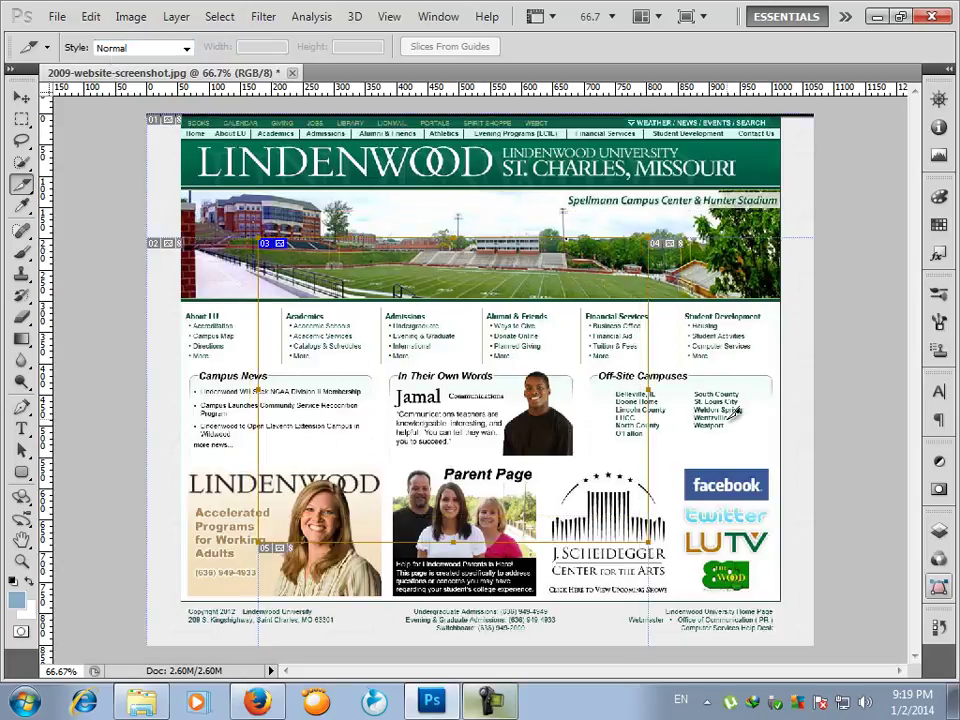
drag(733, 350, 602, 523)
drag(762, 284, 630, 355)
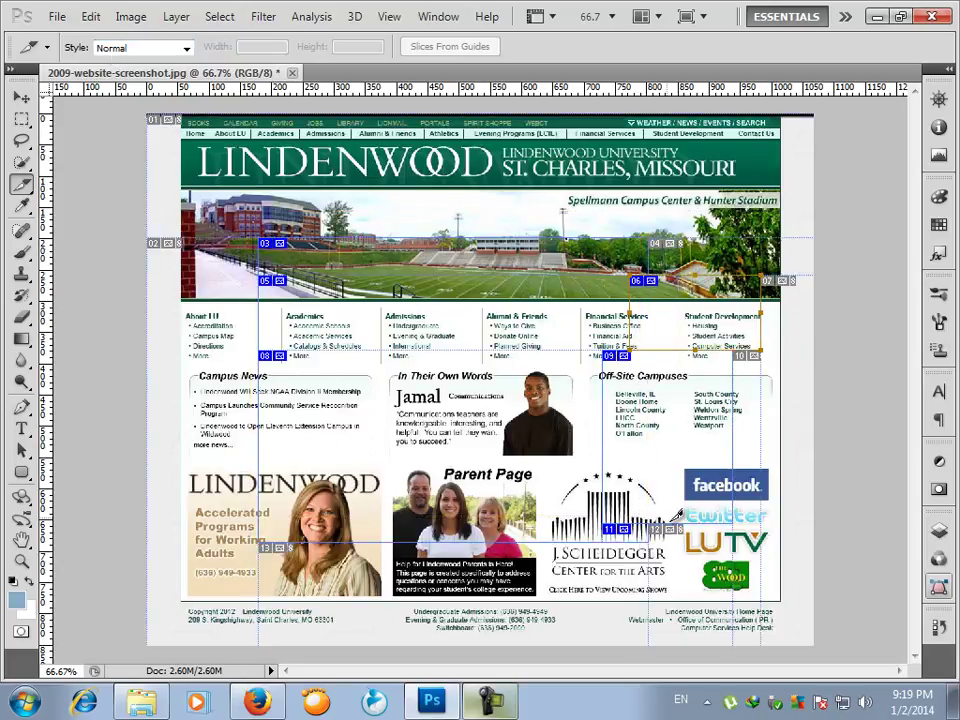
key(ctrl+alt+z)
key(ctrl+alt+z)
key(ctrl+alt+z)
key(ctrl+alt+z)
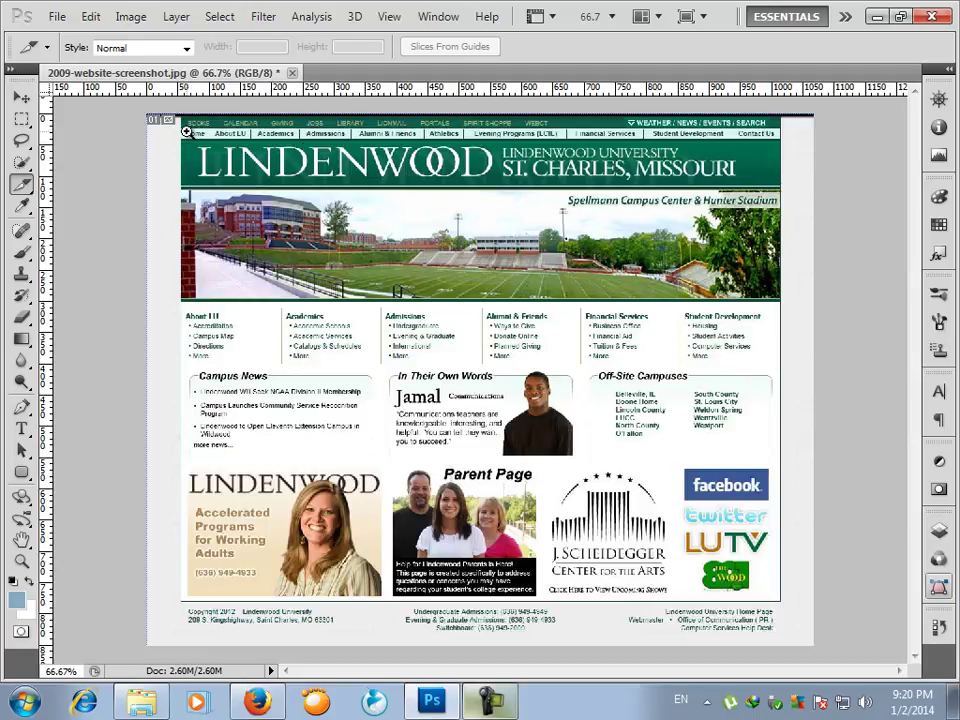
Step: Display the web page image in full screen mode on black, enlarged around the page header
drag(181, 119, 781, 165)
scroll(797, 158, up, 2)
drag(553, 287, 551, 242)
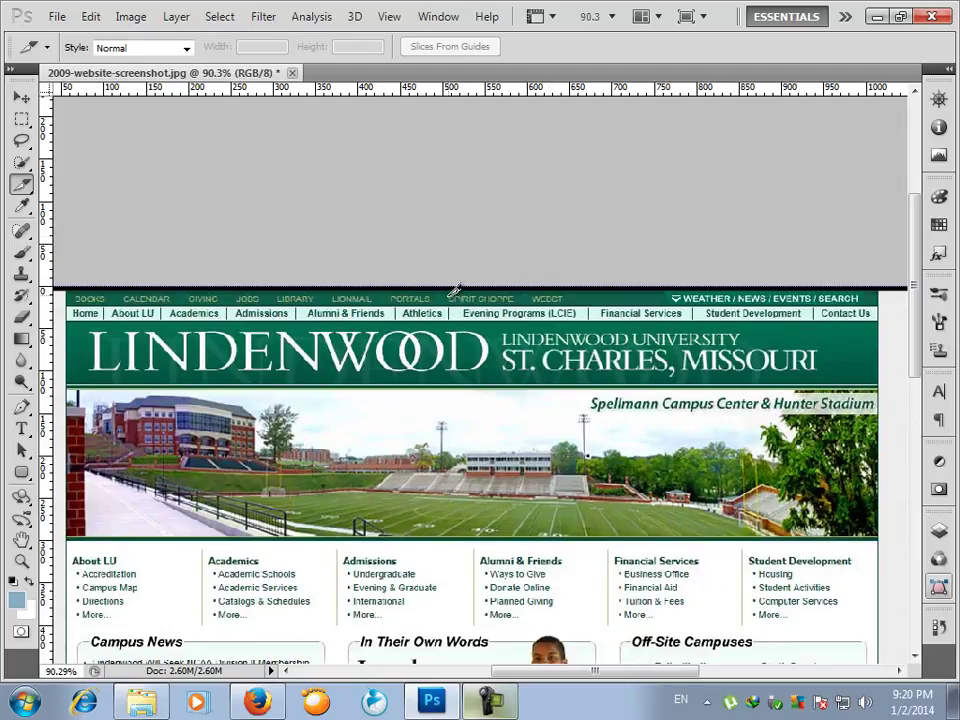
key(f)
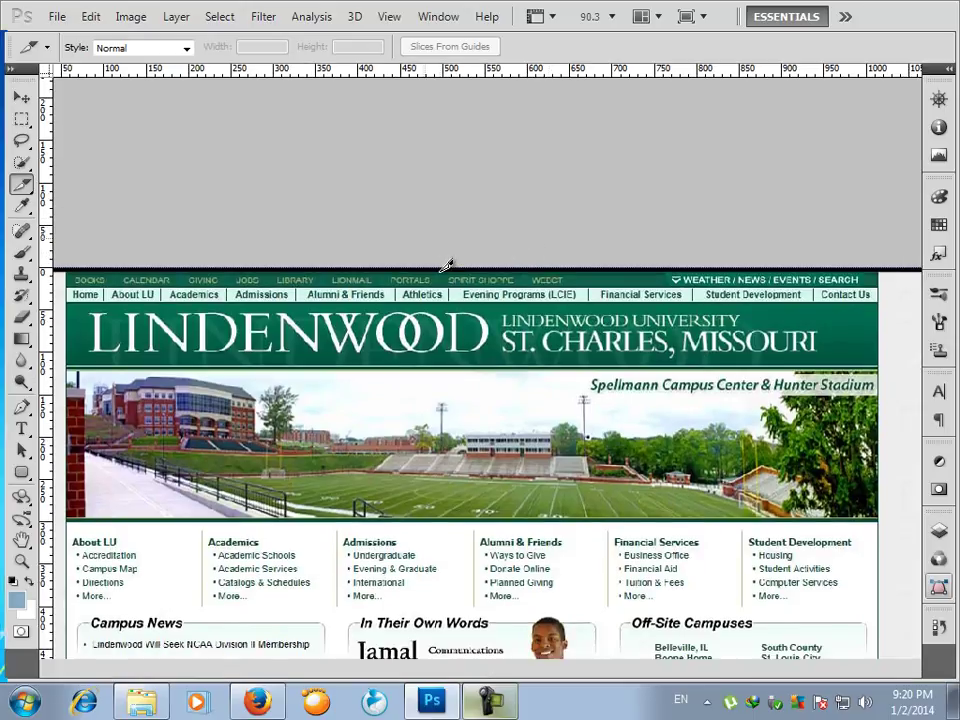
key(f)
Step: Draw a slice around the web page's navigation bar, spanning from Home to Contact Us
drag(359, 361, 358, 314)
key(ctrl+plus)
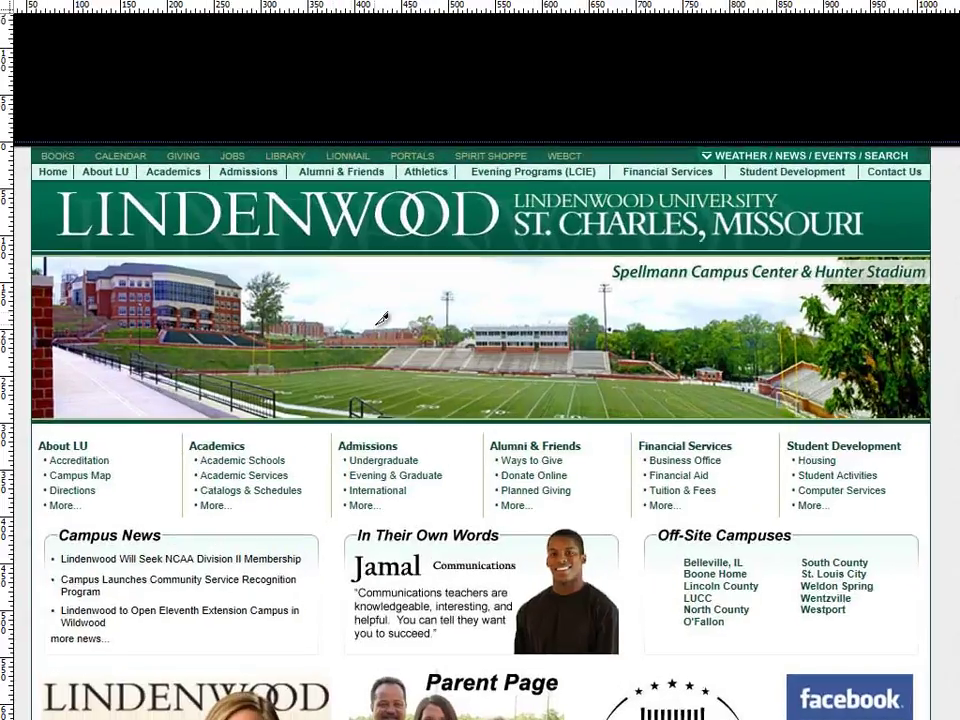
drag(344, 310, 339, 311)
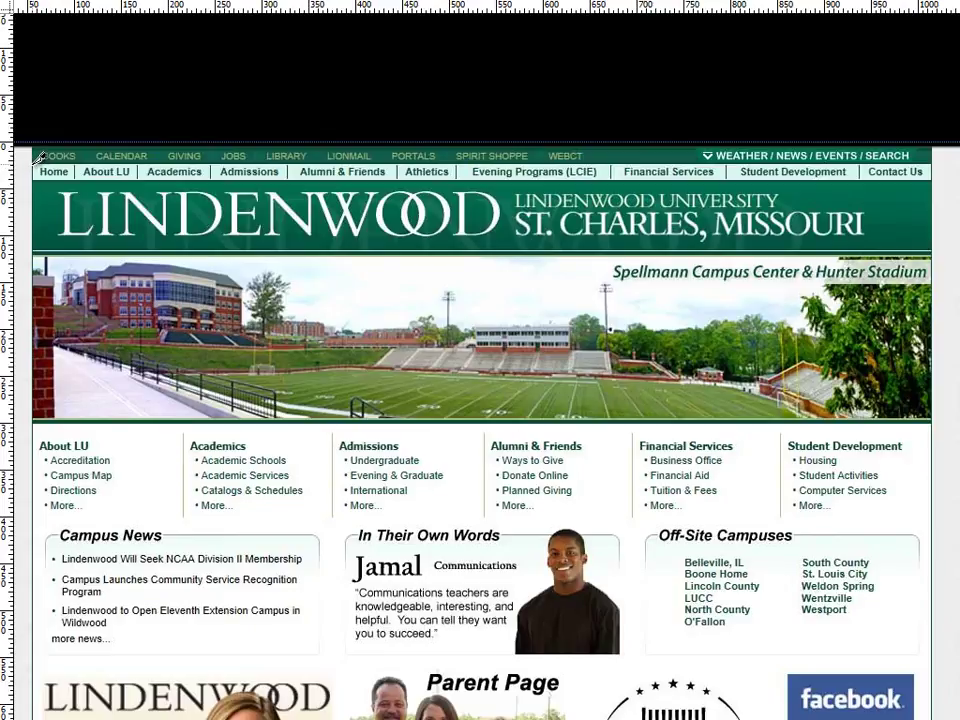
drag(40, 156, 918, 172)
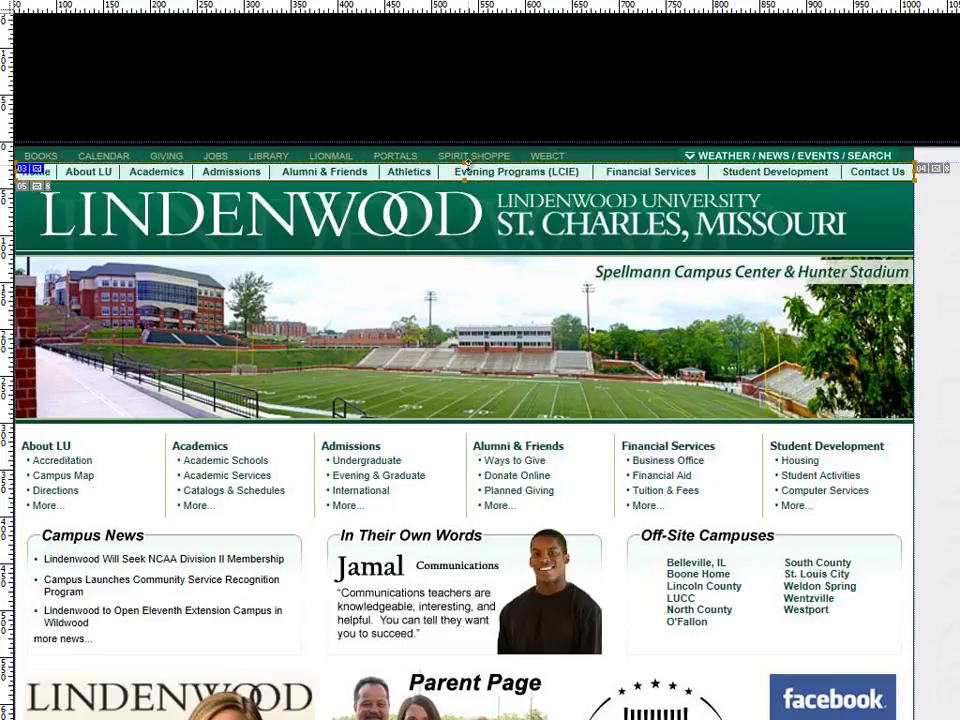
Step: Lower the navigation bar slice's upper edge so that it meets the upper border of the light menu strip
scroll(103, 161, left, 5)
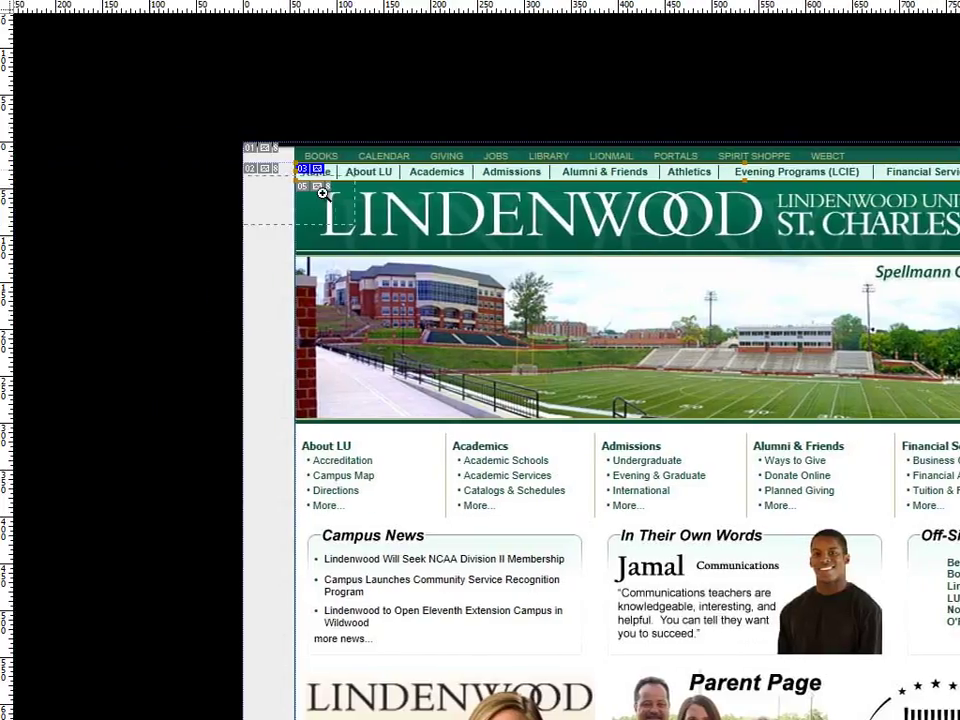
click(266, 135)
scroll(361, 230, right, 3)
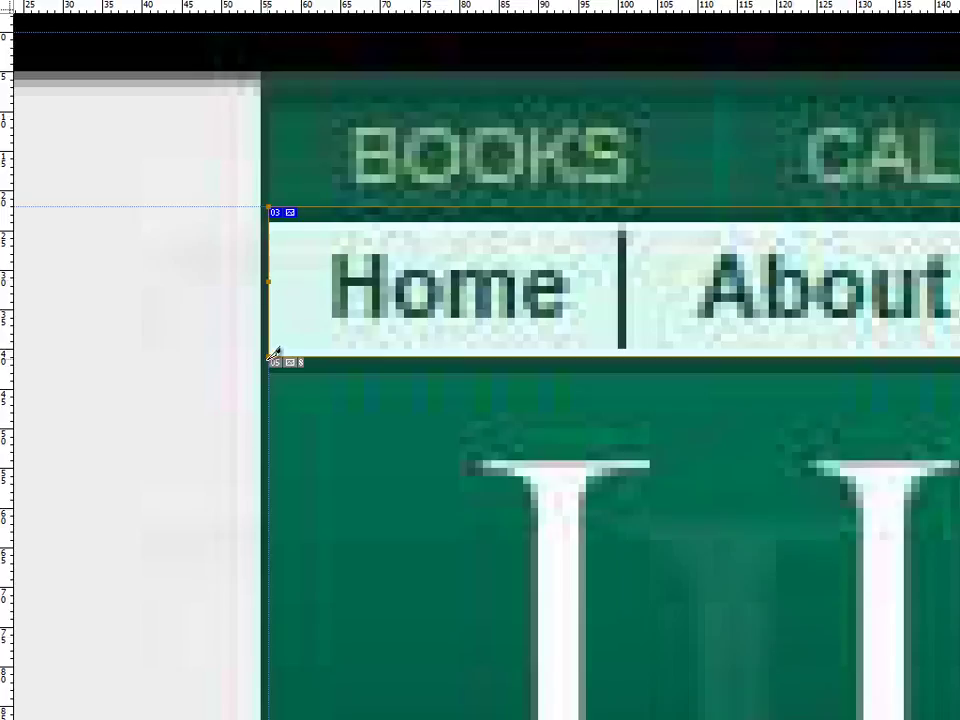
drag(668, 458, 283, 454)
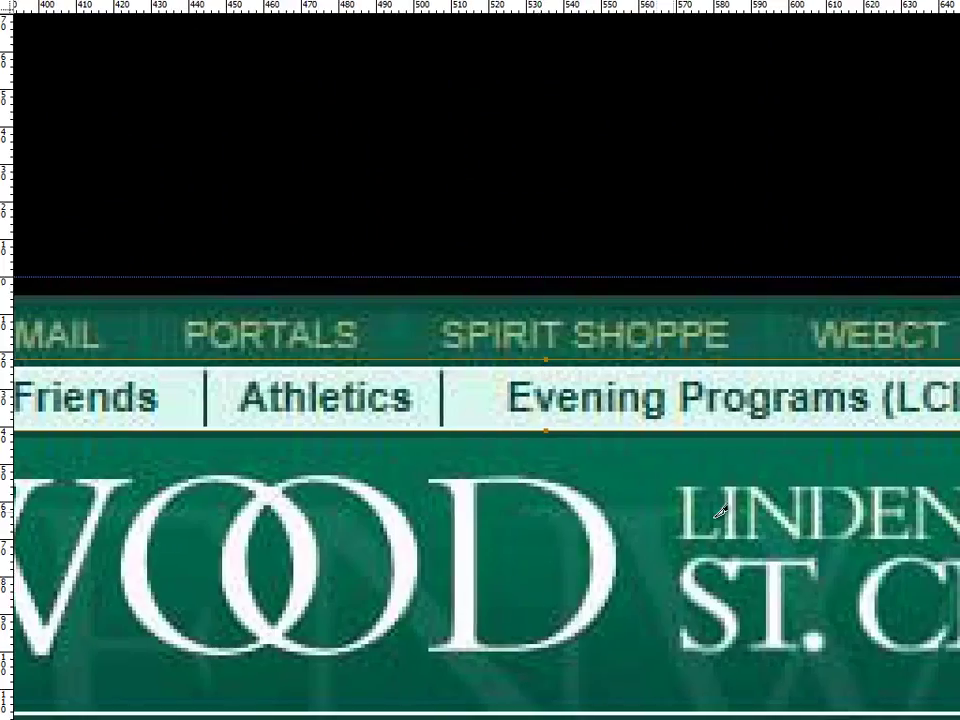
drag(610, 387, 95, 497)
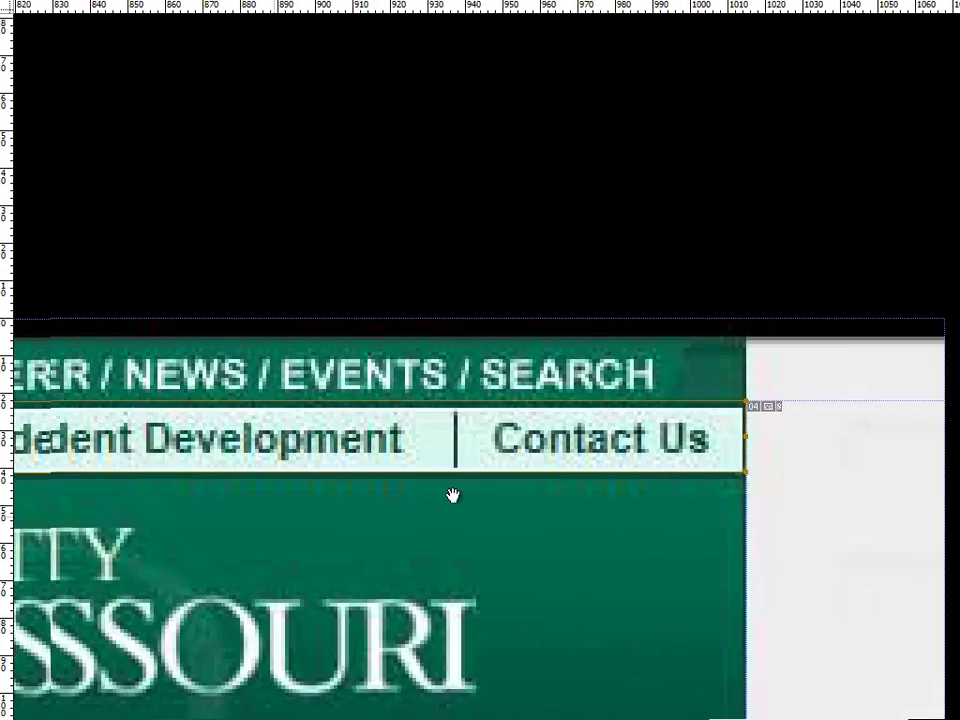
drag(330, 500, 470, 543)
drag(91, 570, 718, 609)
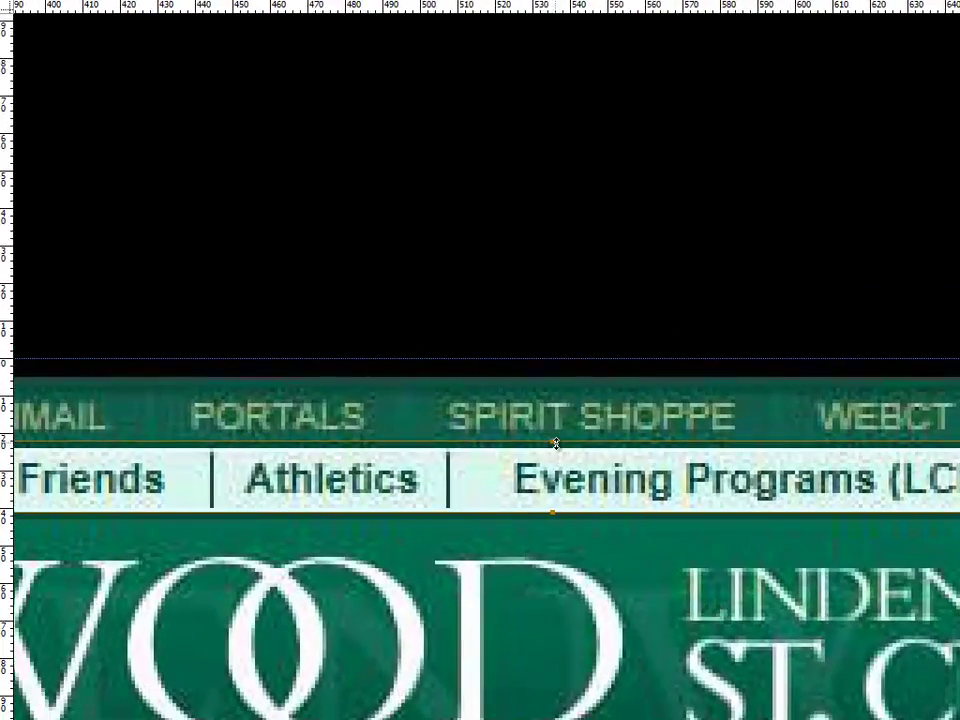
drag(557, 451, 556, 448)
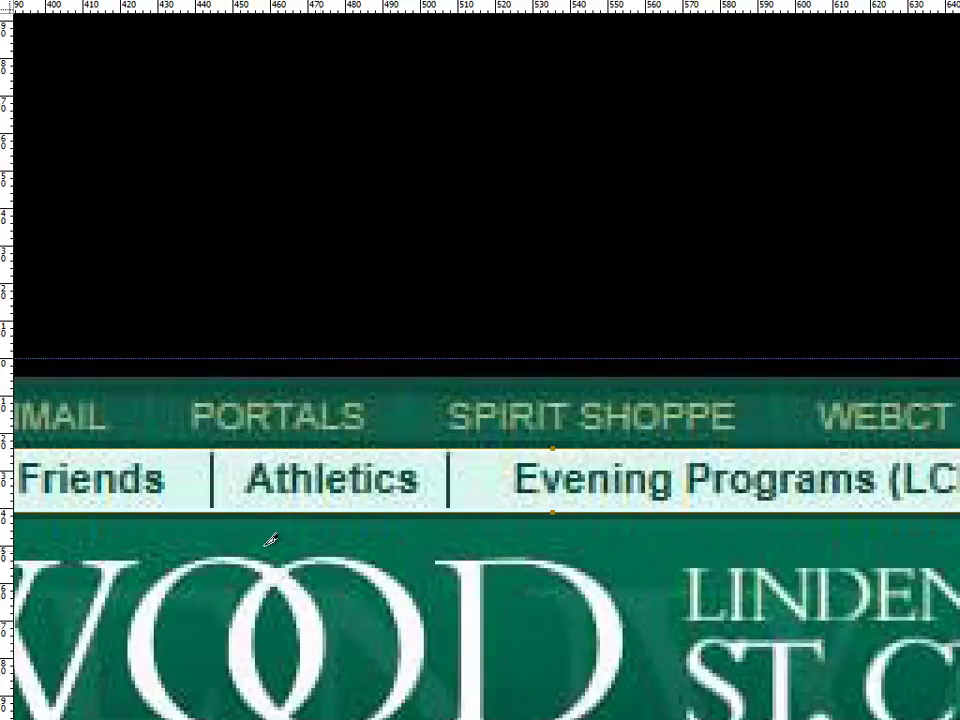
Step: Check how closely the slice's edges follow the navigation bar along its whole length
drag(216, 574, 551, 553)
drag(90, 600, 558, 601)
drag(182, 614, 487, 604)
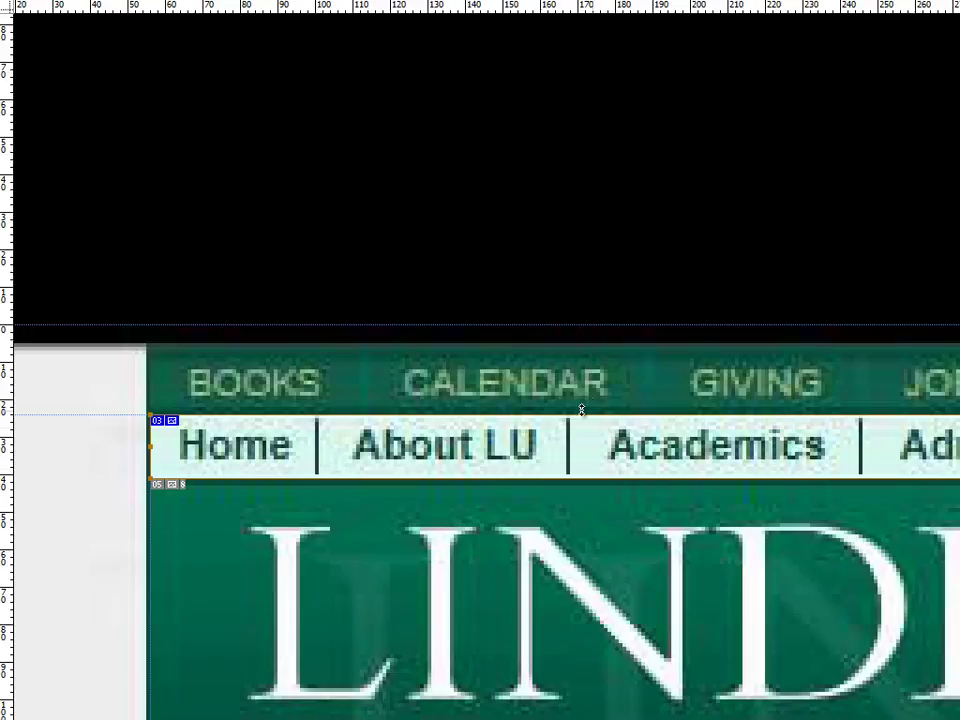
drag(739, 542, 207, 540)
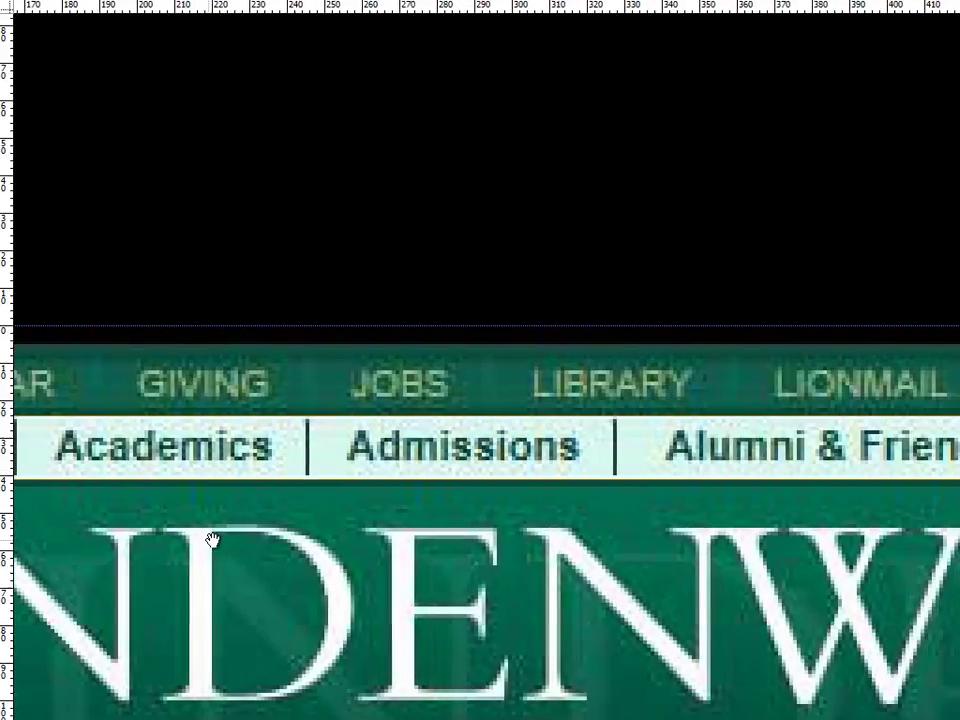
drag(486, 600, 221, 604)
drag(823, 606, 444, 615)
drag(897, 608, 300, 615)
key(ctrl+minus)
key(ctrl+minus)
key(ctrl+minus)
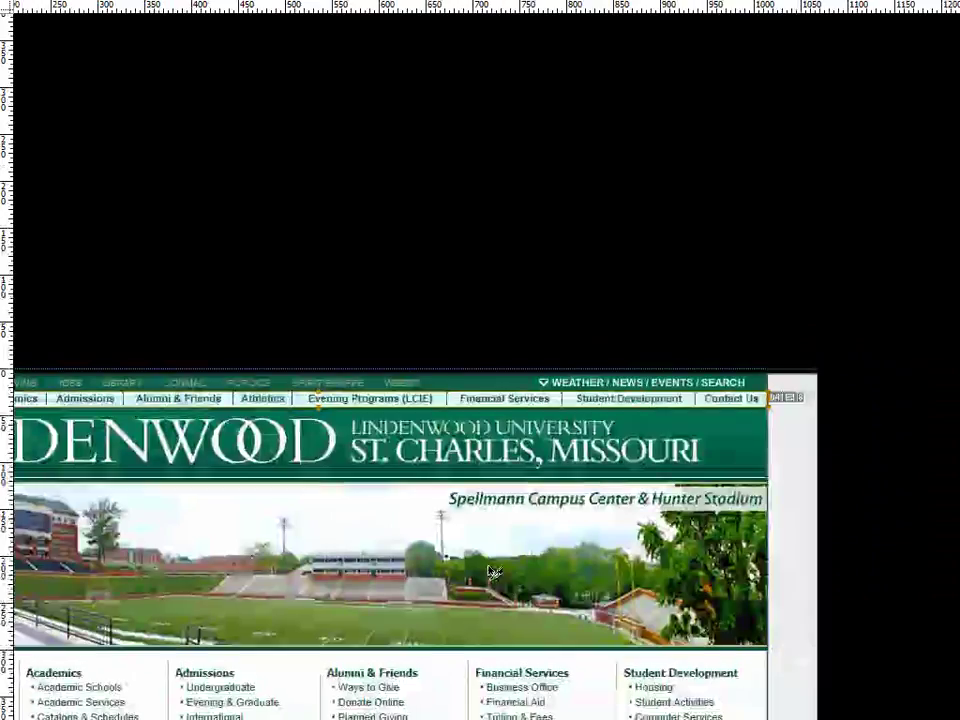
drag(394, 516, 365, 278)
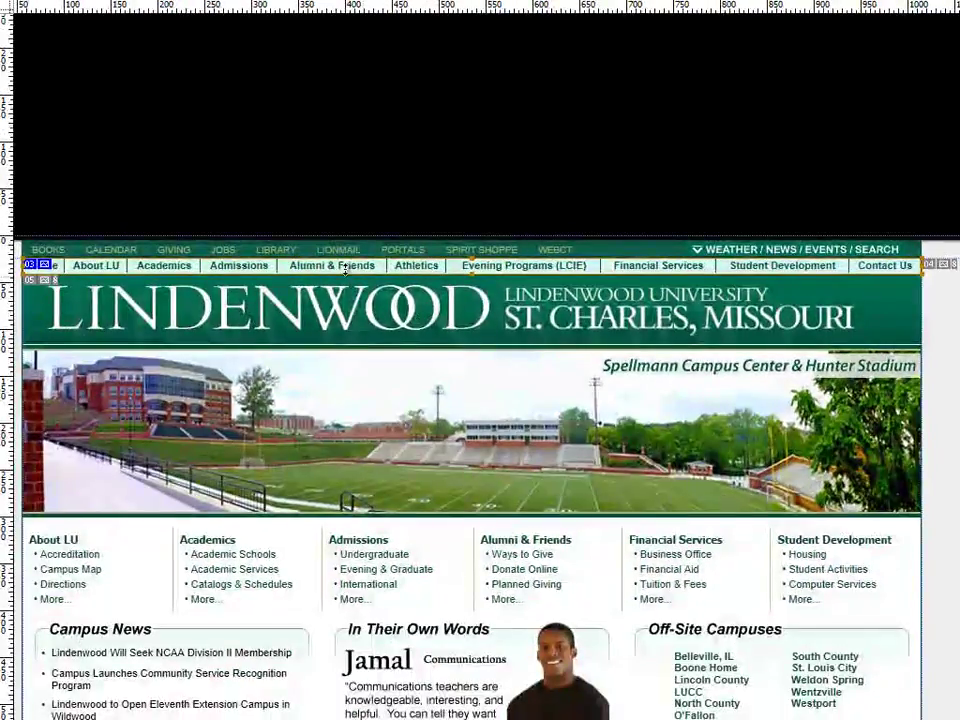
Step: Review the slice commands, and examine the width of each menu item and its dividers across the sliced navigation bar
right_click(346, 272)
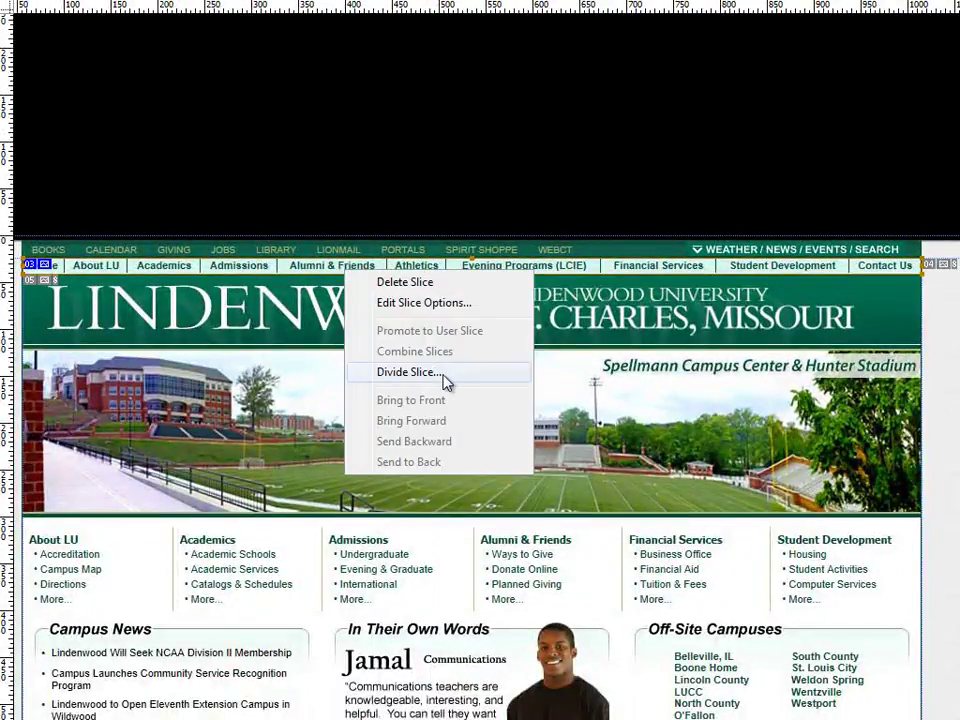
click(467, 64)
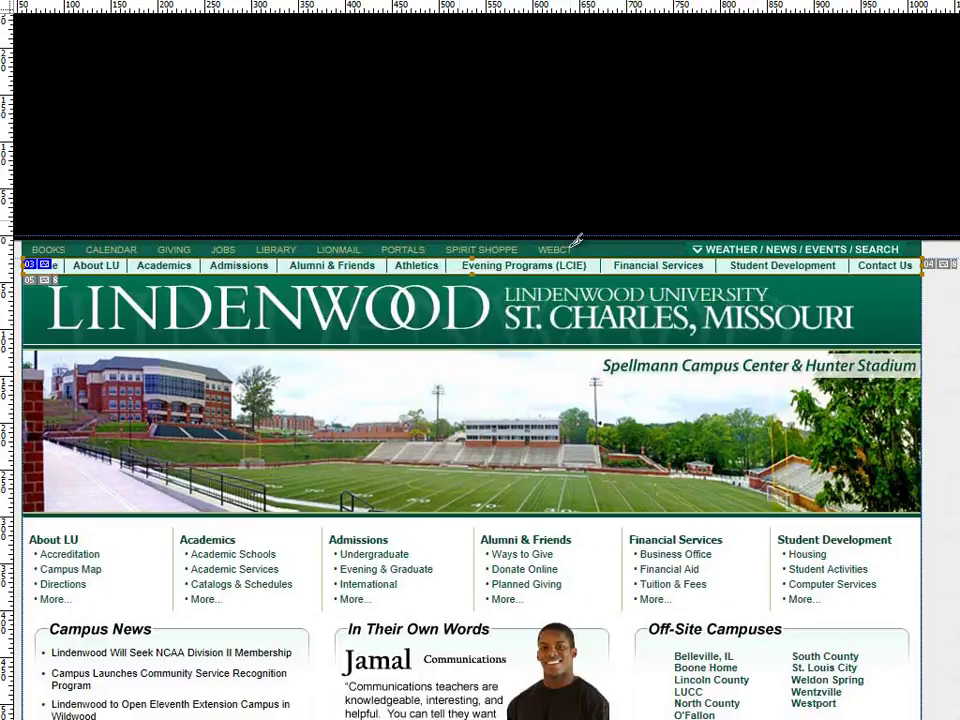
drag(154, 317, 267, 335)
click(96, 264)
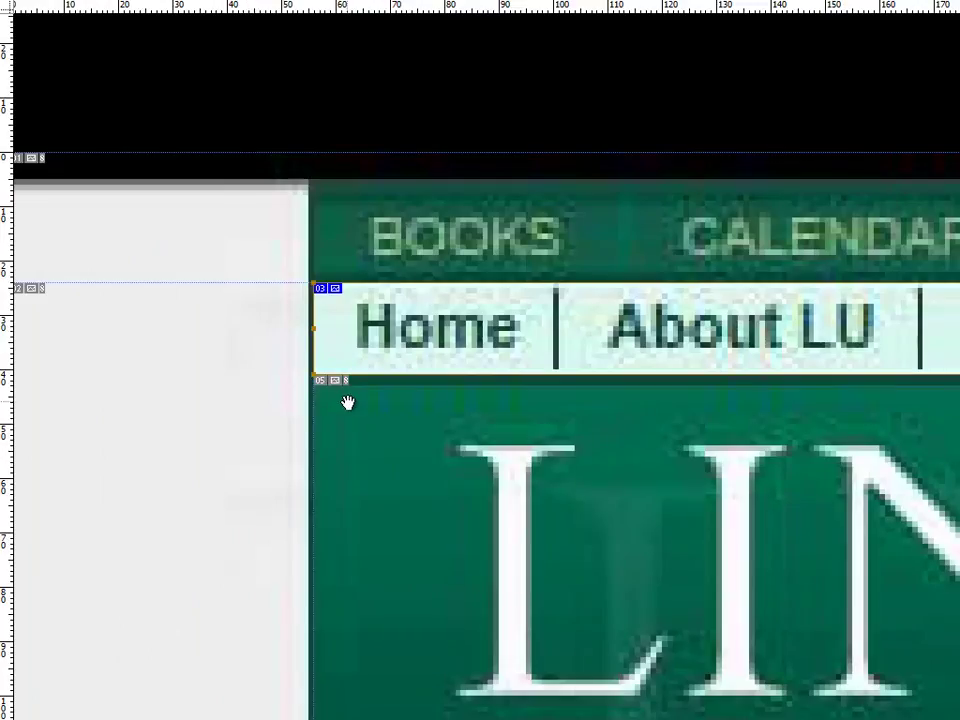
drag(347, 400, 58, 417)
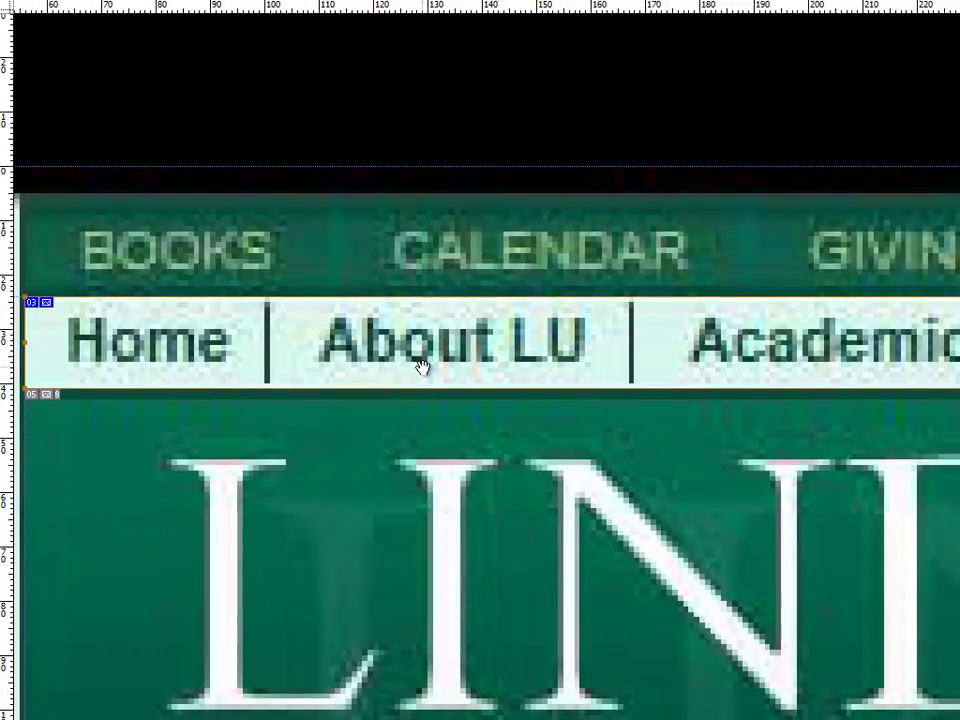
scroll(460, 363, down, 3)
drag(607, 447, 304, 448)
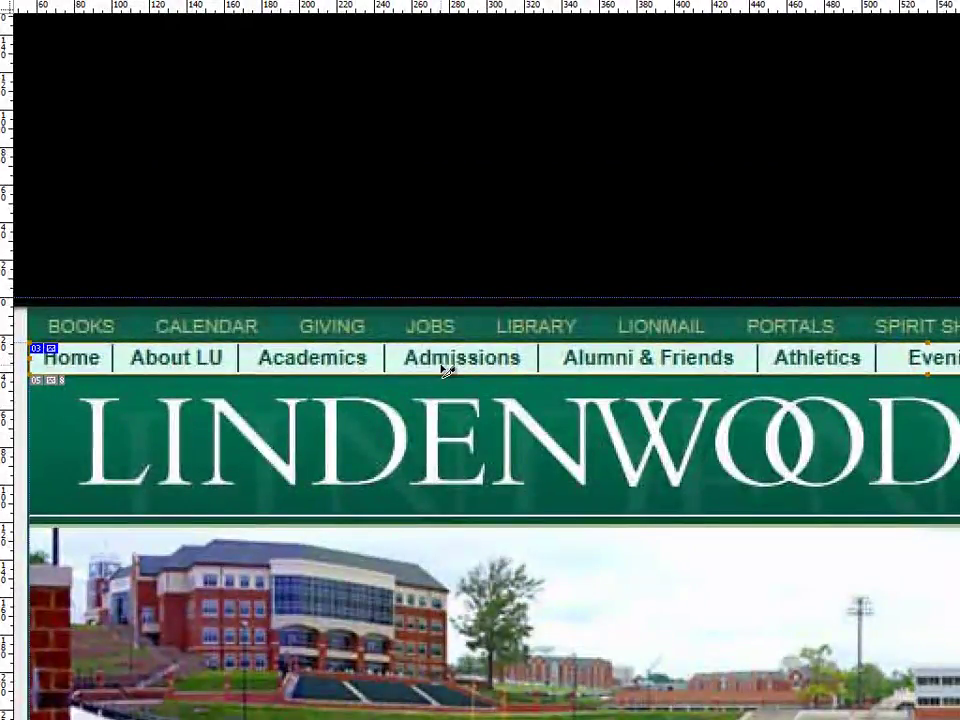
drag(686, 366, 217, 416)
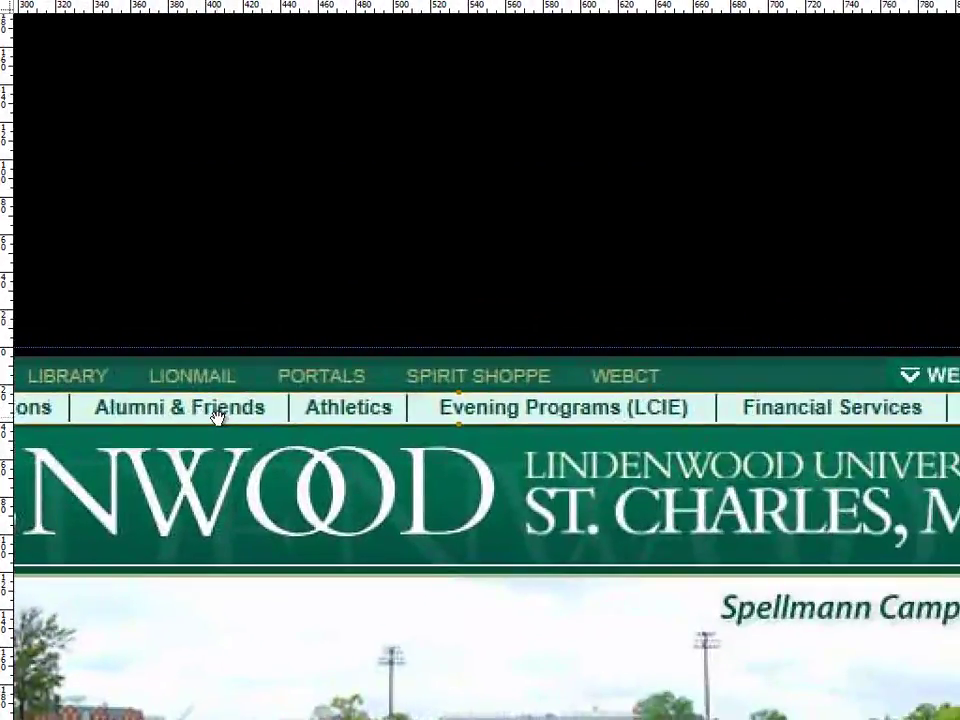
drag(669, 412, 183, 428)
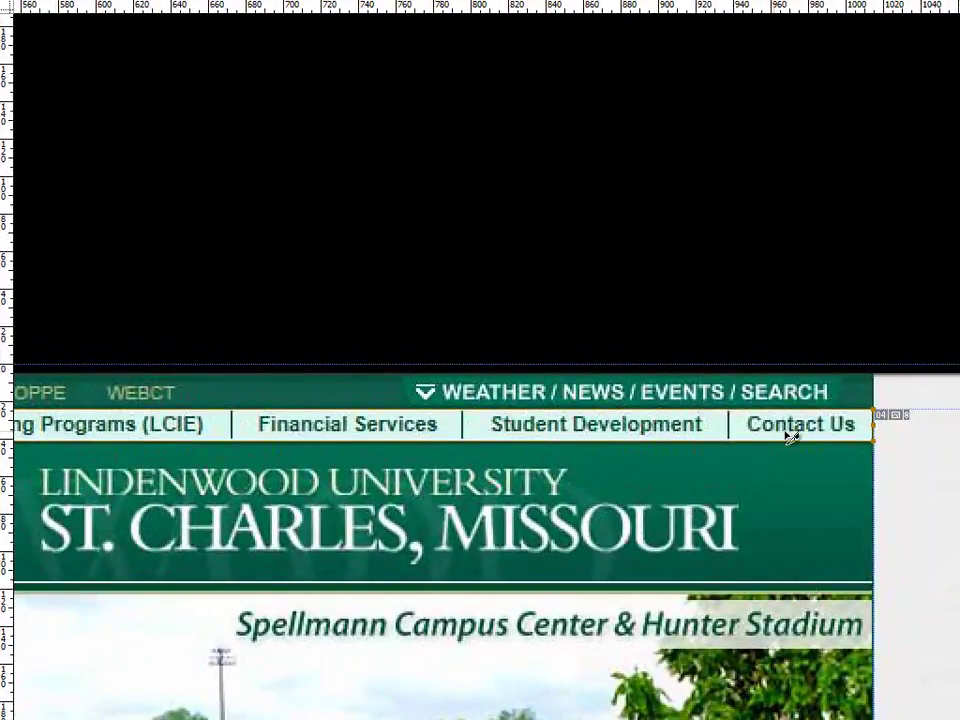
drag(489, 461, 279, 439)
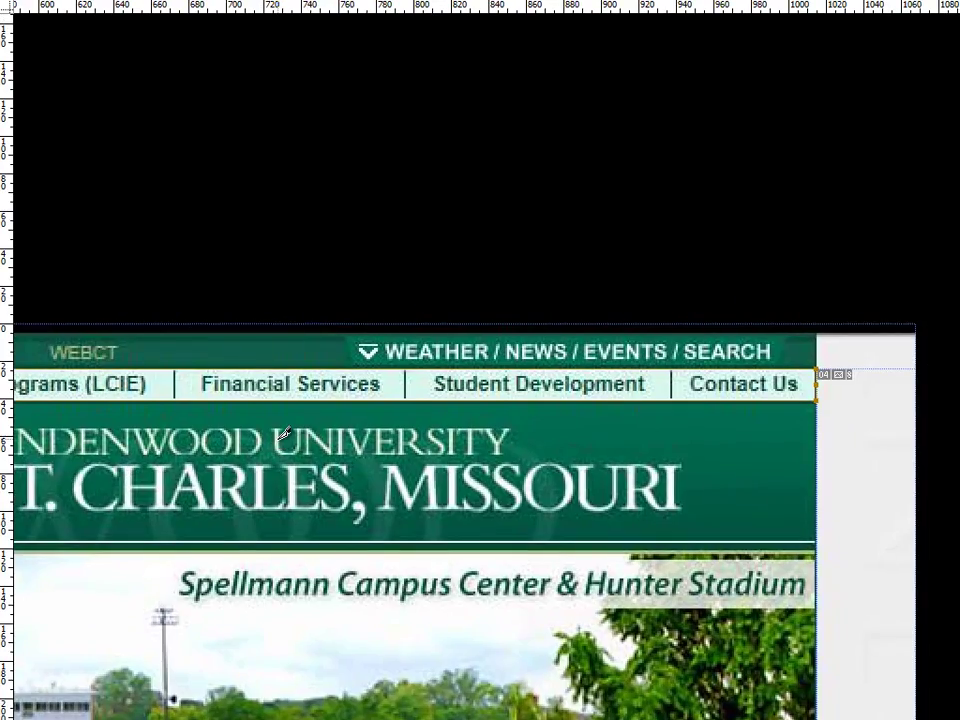
scroll(284, 435, down, 2)
drag(171, 482, 333, 413)
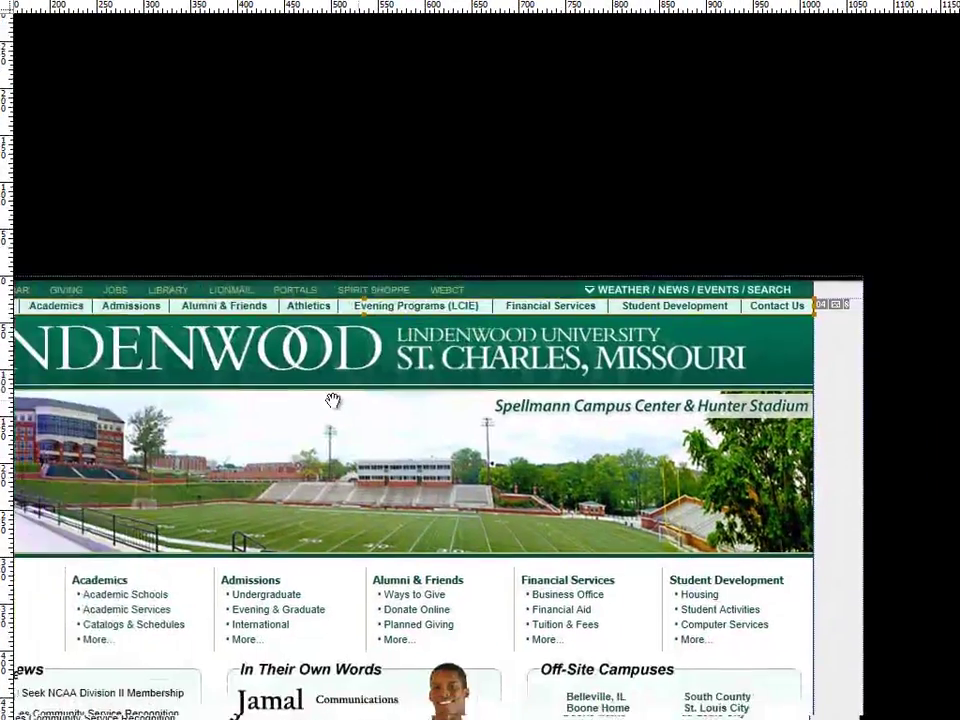
scroll(403, 360, up, 4)
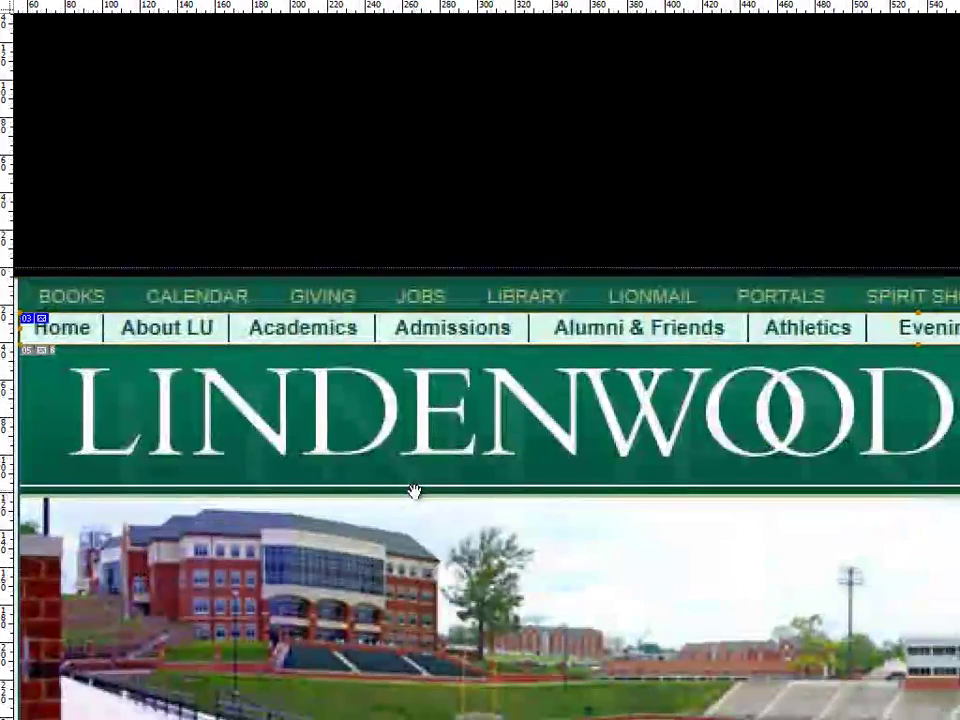
Step: Open the slice division settings for the navigation bar slice and switch the vertical division to evenly spaced slices across
right_click(353, 328)
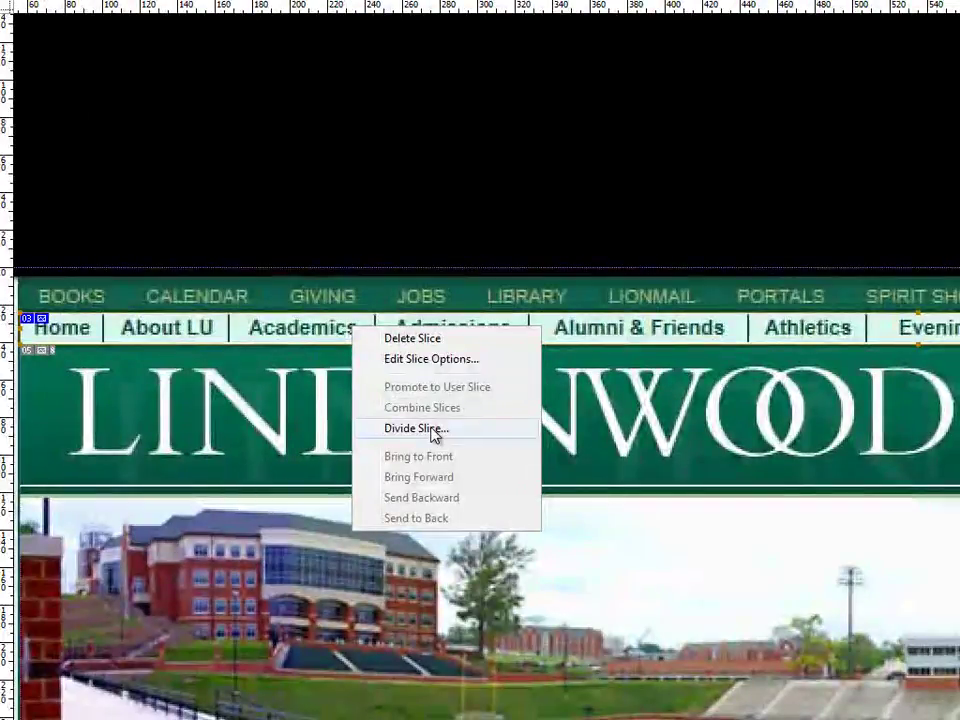
click(433, 430)
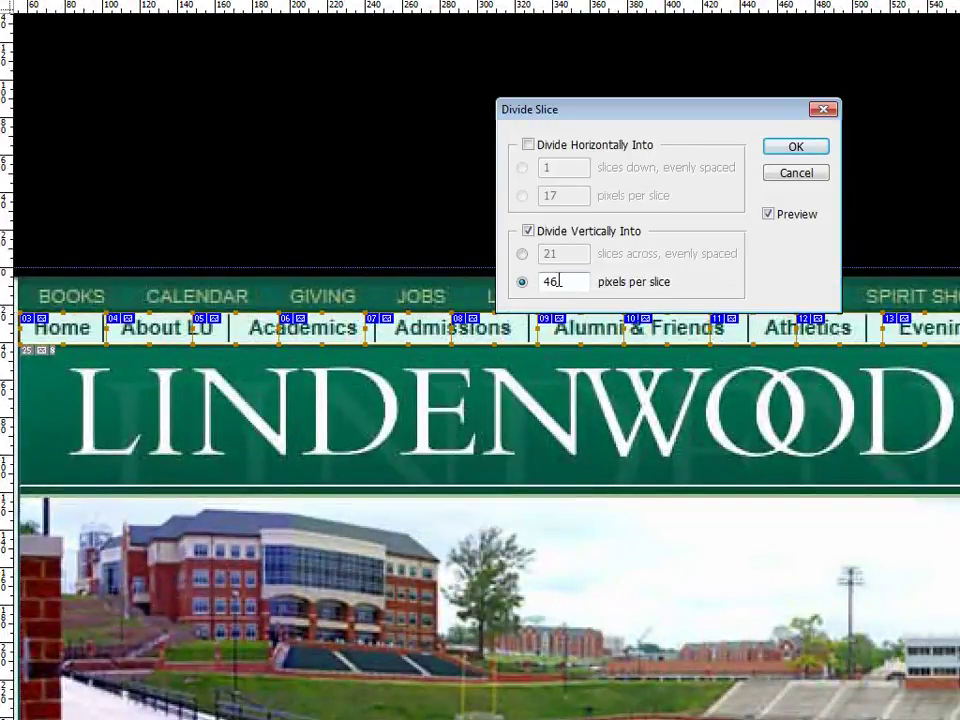
click(524, 256)
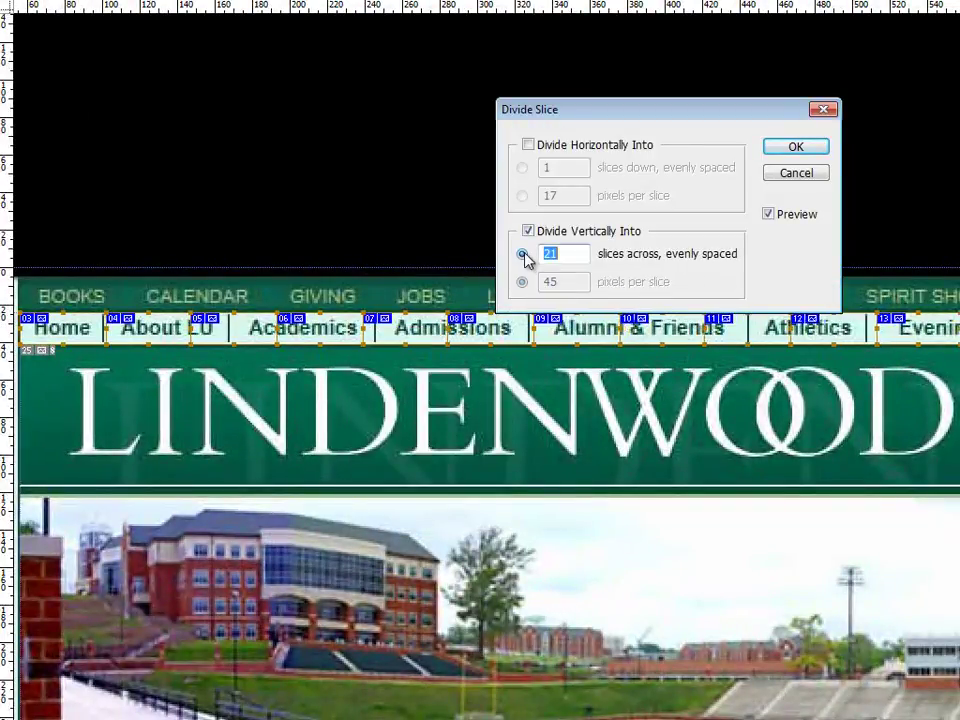
drag(577, 108, 398, 375)
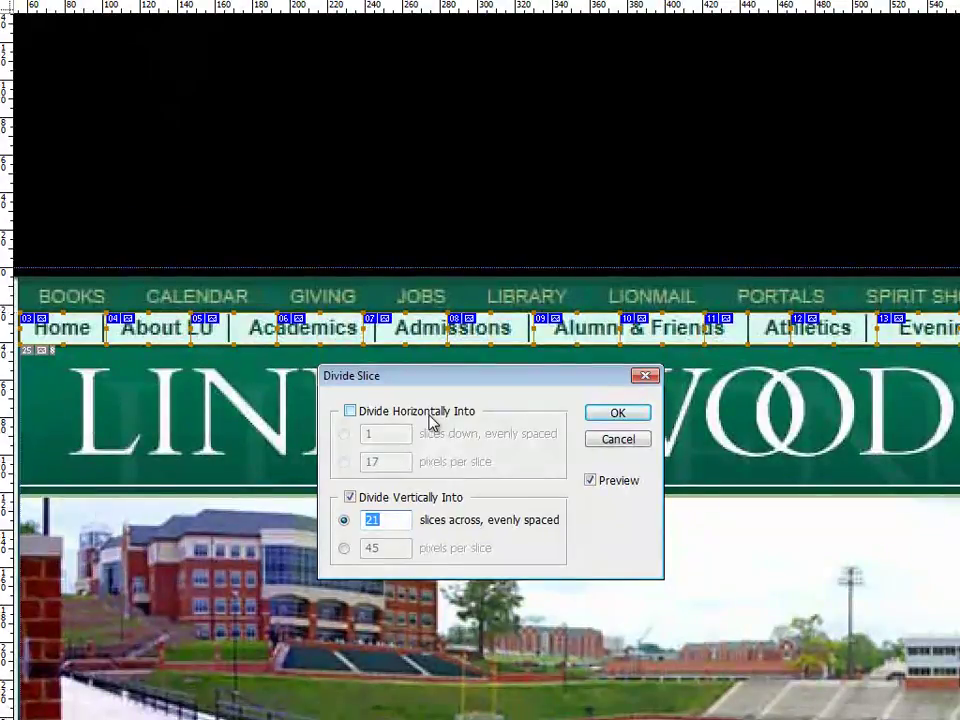
Step: Try dividing the navigation bar slice horizontally into 4 evenly spaced slices down, with only 1 slice across
click(351, 411)
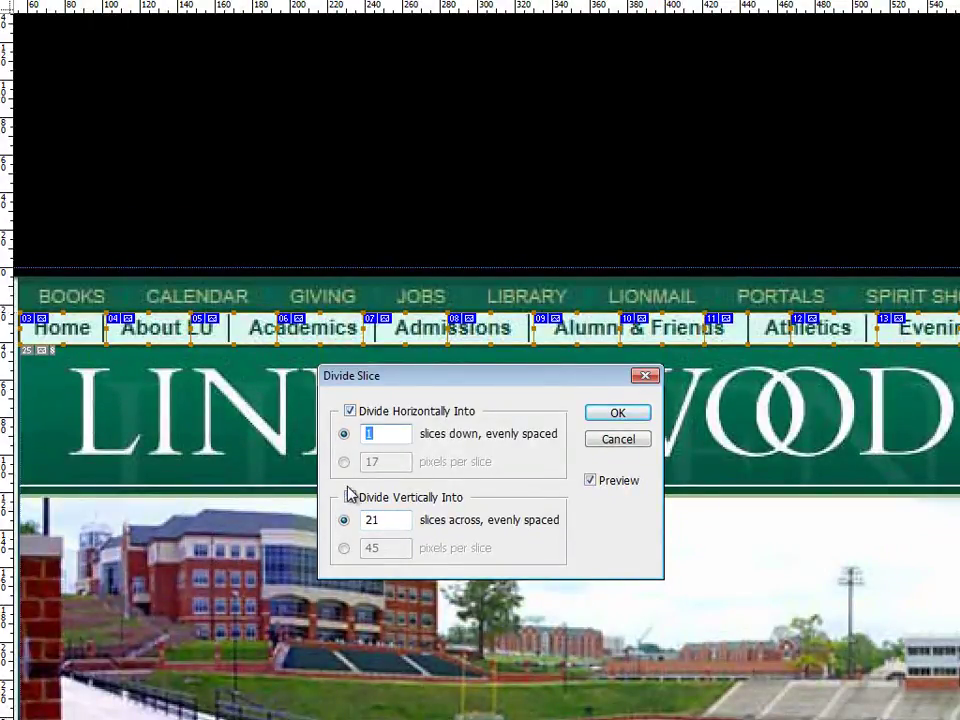
text(4)
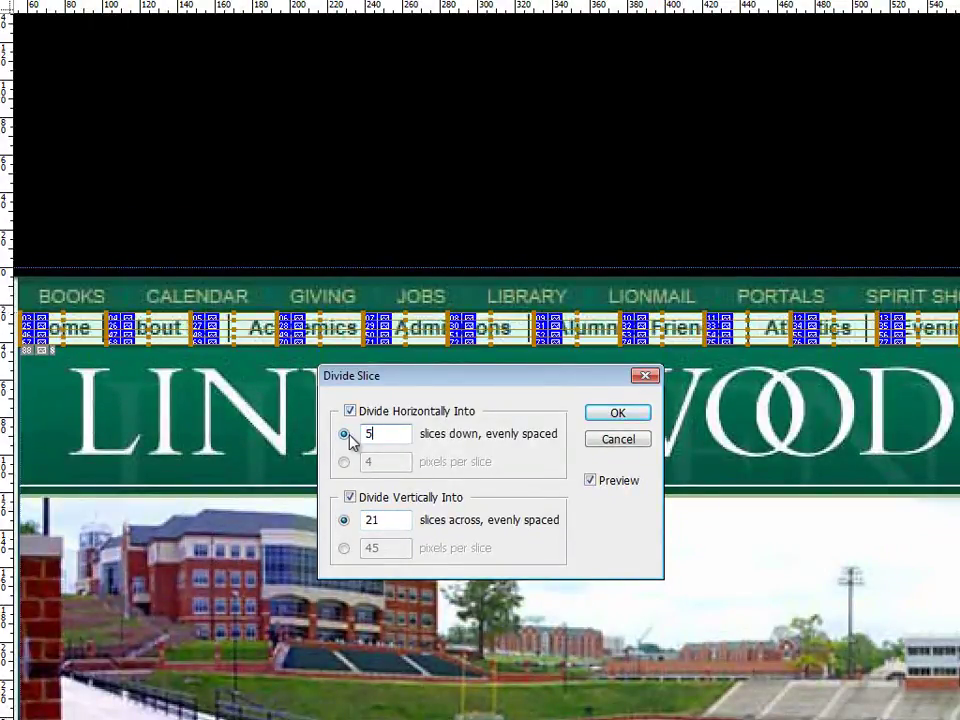
double_click(350, 497)
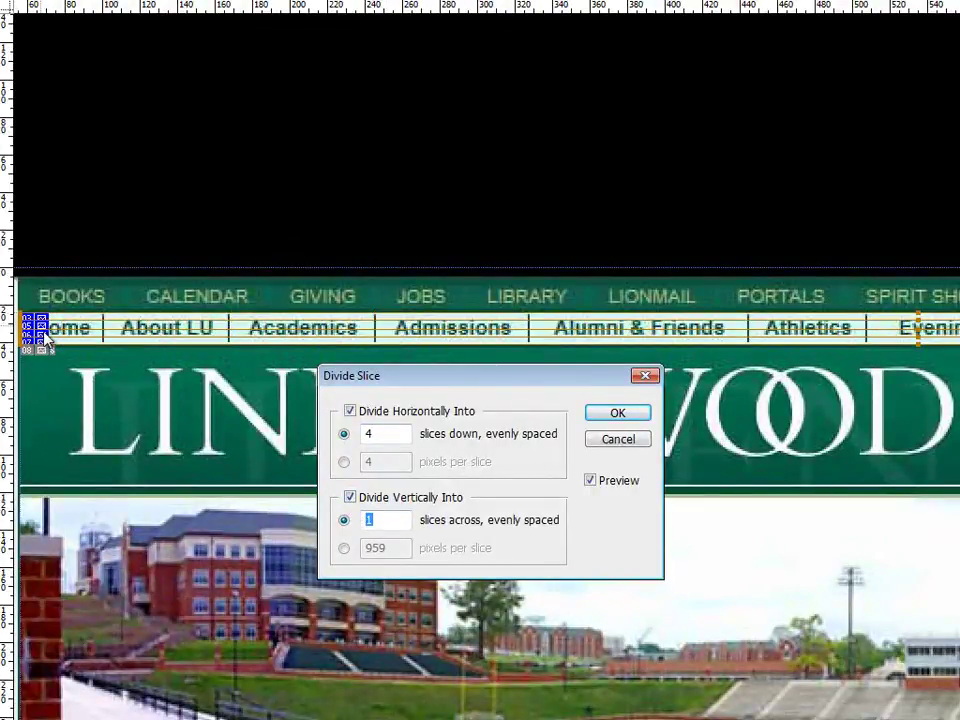
drag(90, 380, 163, 336)
drag(565, 281, 227, 242)
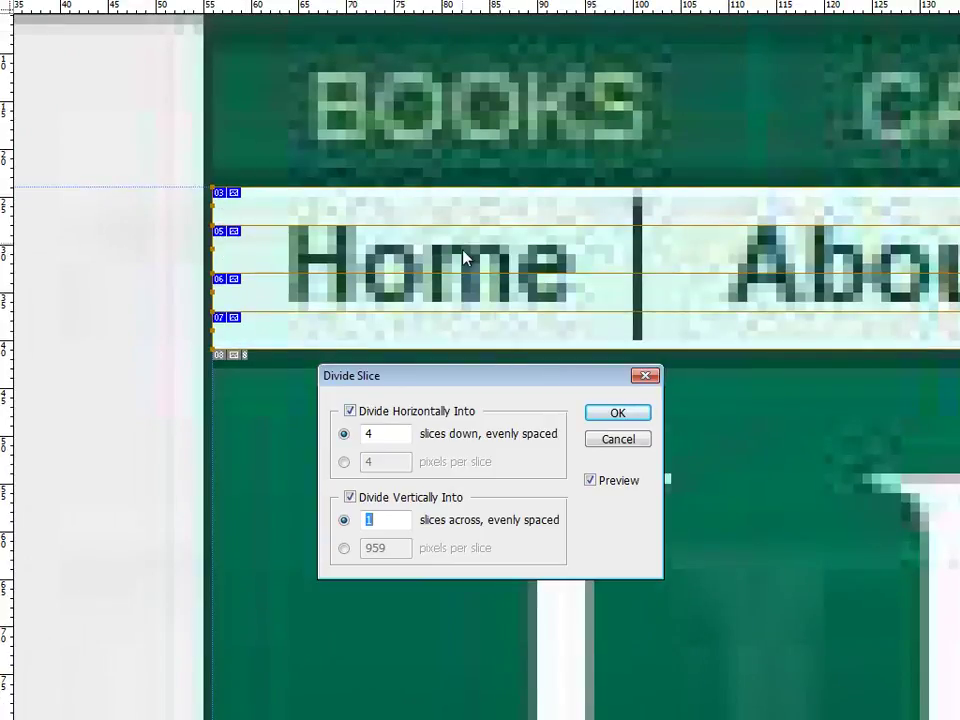
Step: Try dividing the navigation bar slice horizontally into 5 evenly spaced slices down
click(408, 432)
key(shift+Home)
text(5)
drag(424, 386, 426, 410)
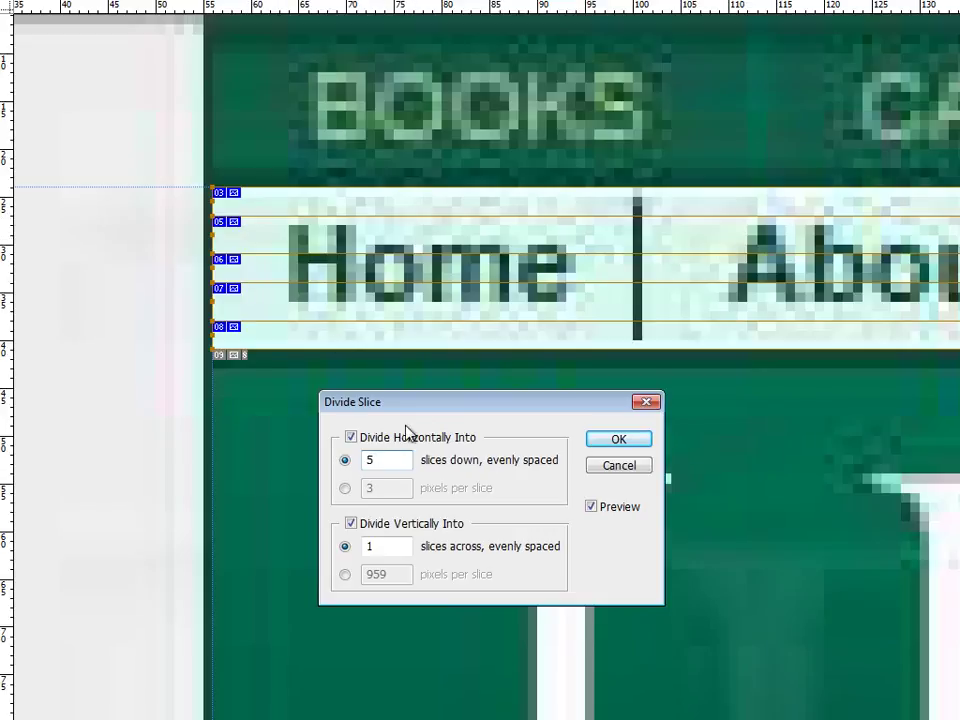
key(ctrl+minus)
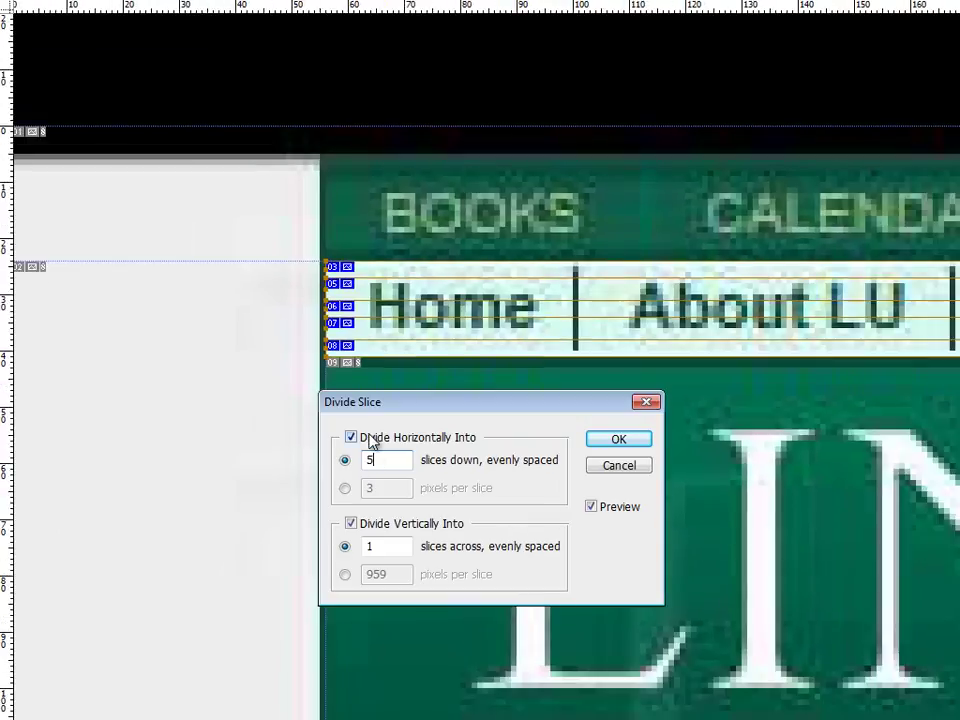
Step: Turn off the horizontal division and divide the navigation bar slice vertically into 10 evenly spaced slices across
click(351, 437)
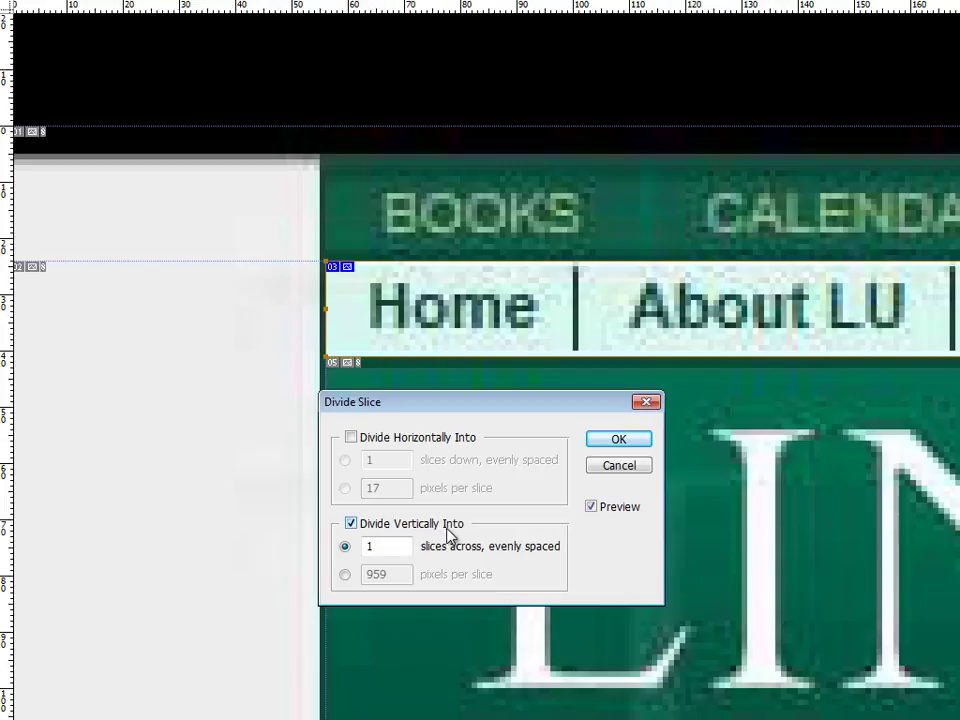
click(463, 439)
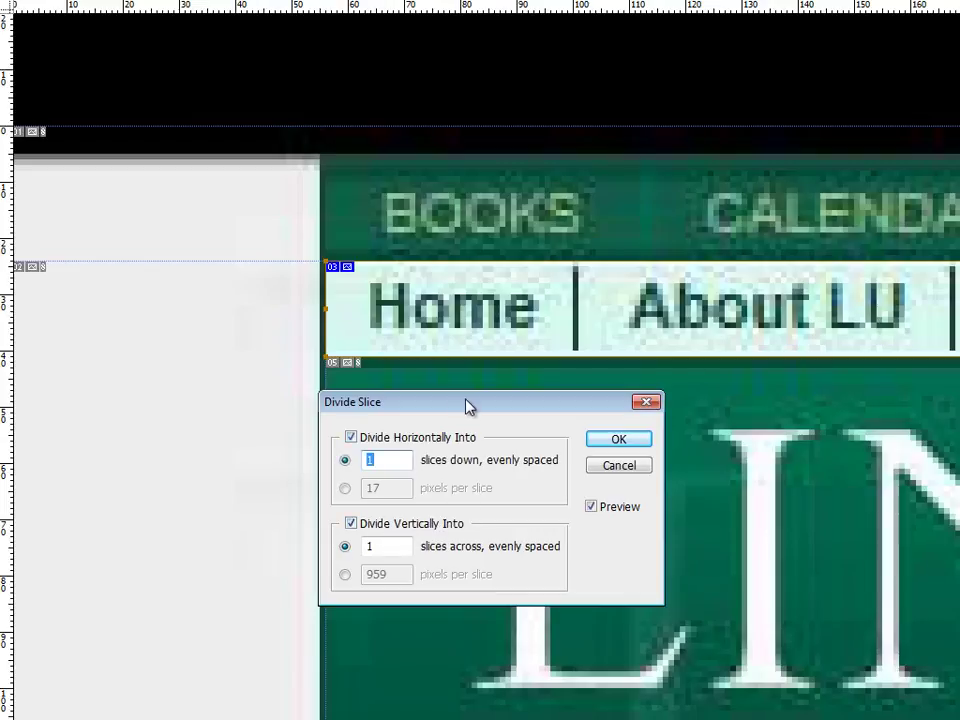
click(351, 437)
mouse_move(467, 411)
mouse_down()
mouse_move(197, 262)
mouse_move(458, 426)
mouse_up()
text(10)
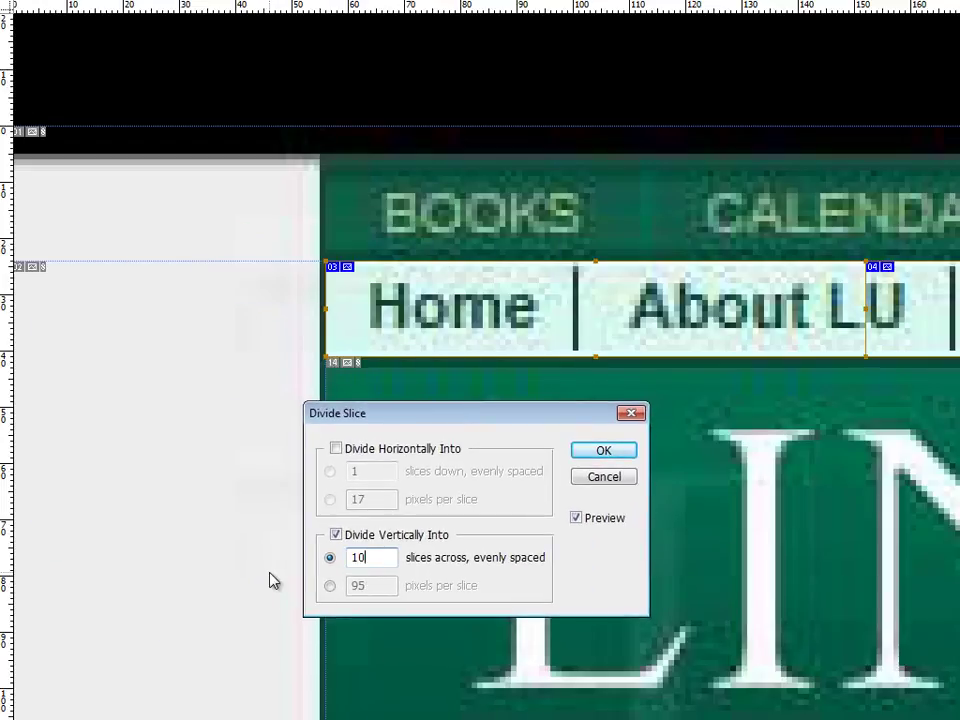
click(603, 451)
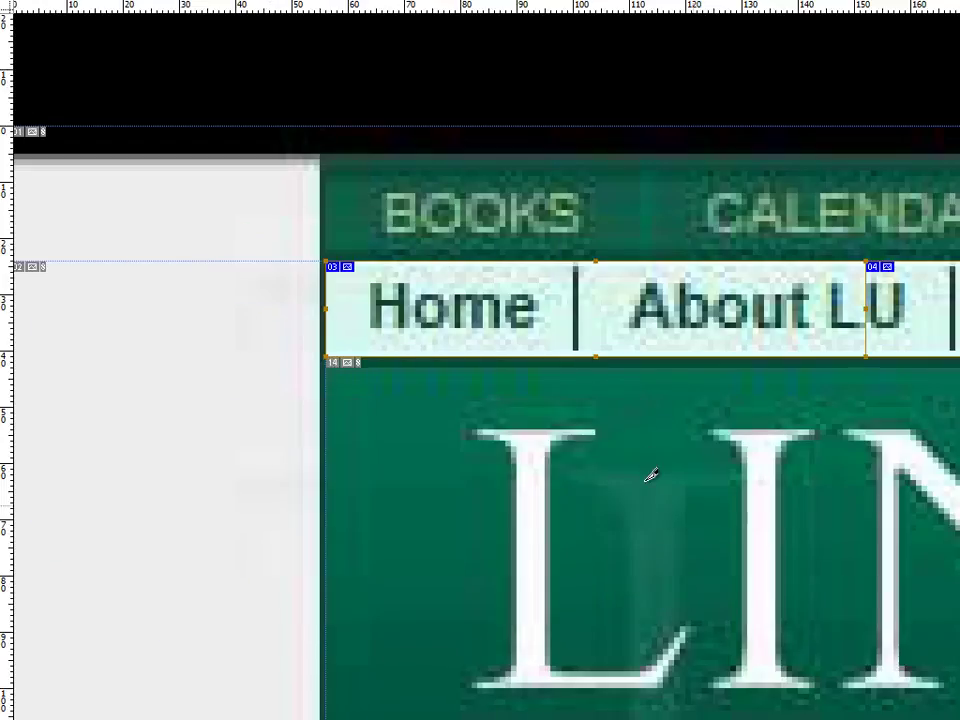
Step: Move the boundary between the first two navigation slices to the divider line between Home and About LU
key(ctrl+minus)
drag(762, 479, 278, 518)
key(ctrl+0)
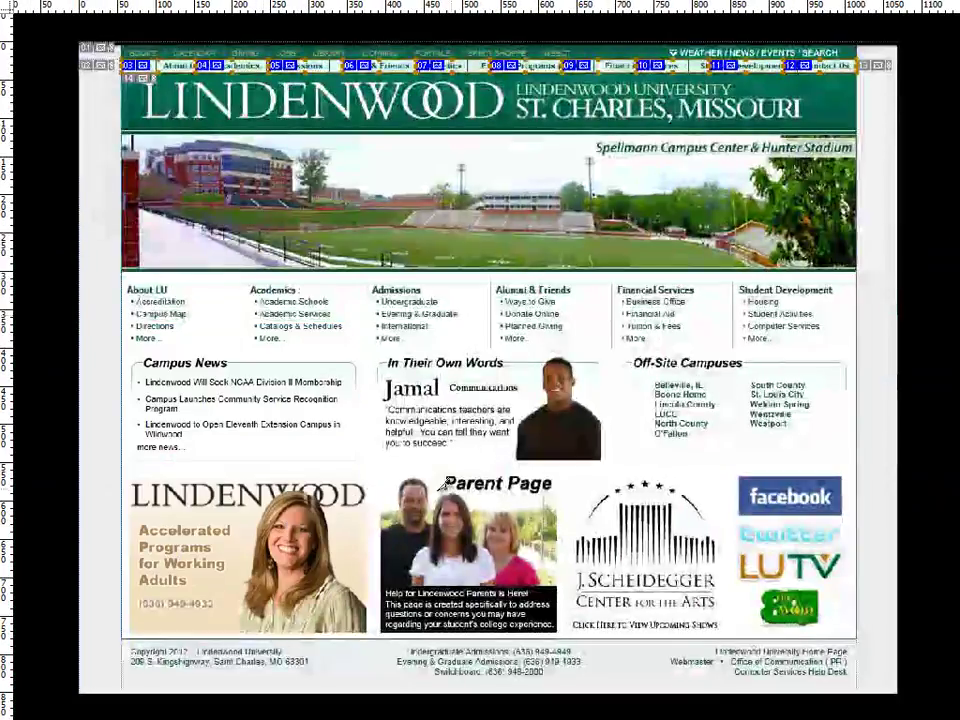
click(505, 387)
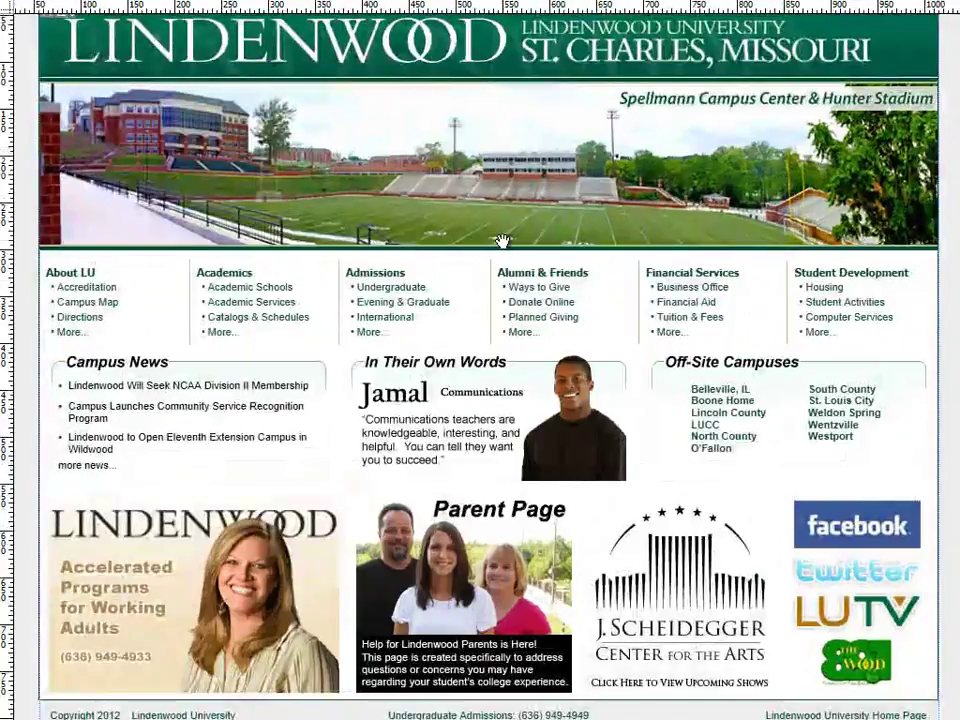
scroll(455, 521, up, 5)
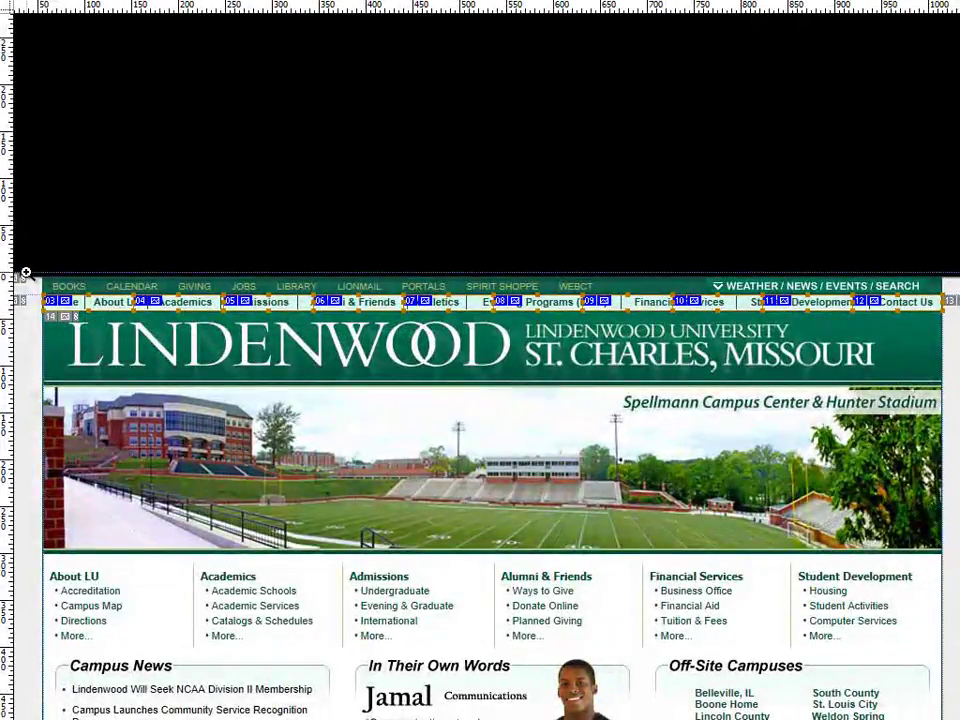
scroll(161, 339, up, 5)
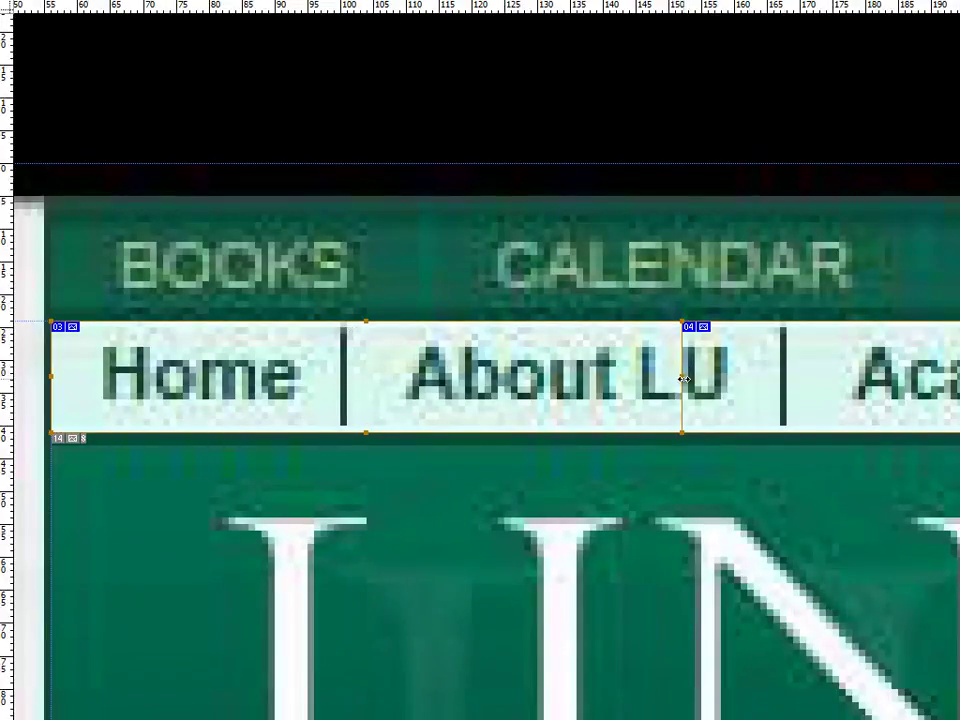
drag(627, 377, 346, 384)
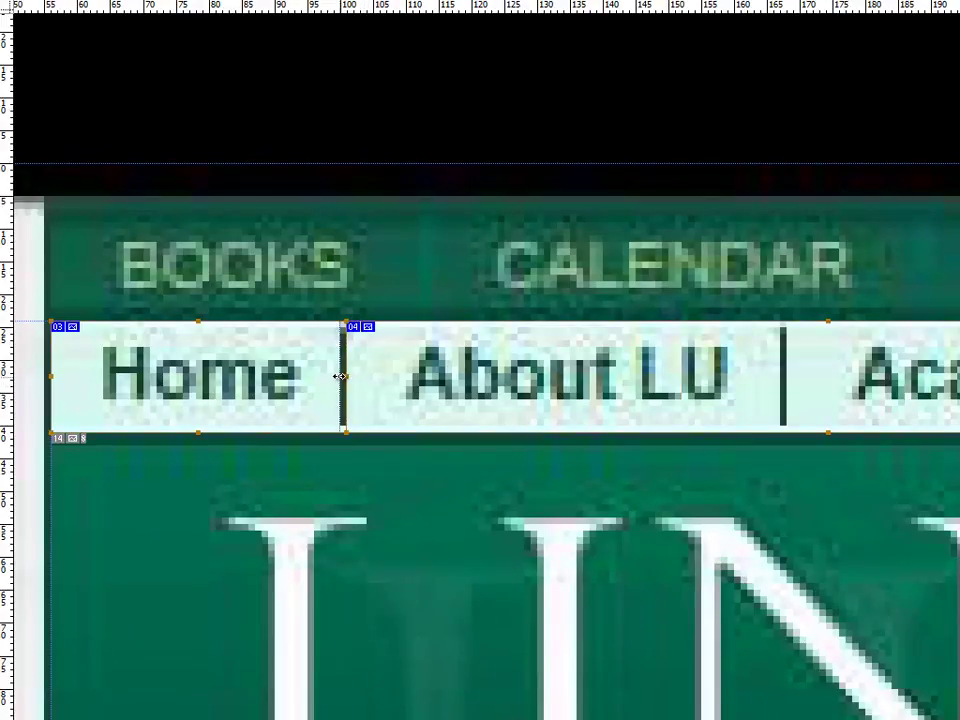
Step: Align the remaining navigation slice boundaries with the menu divider lines, through the one between Student Development and Contact Us
drag(510, 422, 86, 474)
drag(834, 420, 350, 465)
drag(868, 429, 410, 486)
drag(853, 457, 565, 439)
key(ctrl+minus)
key(ctrl+minus)
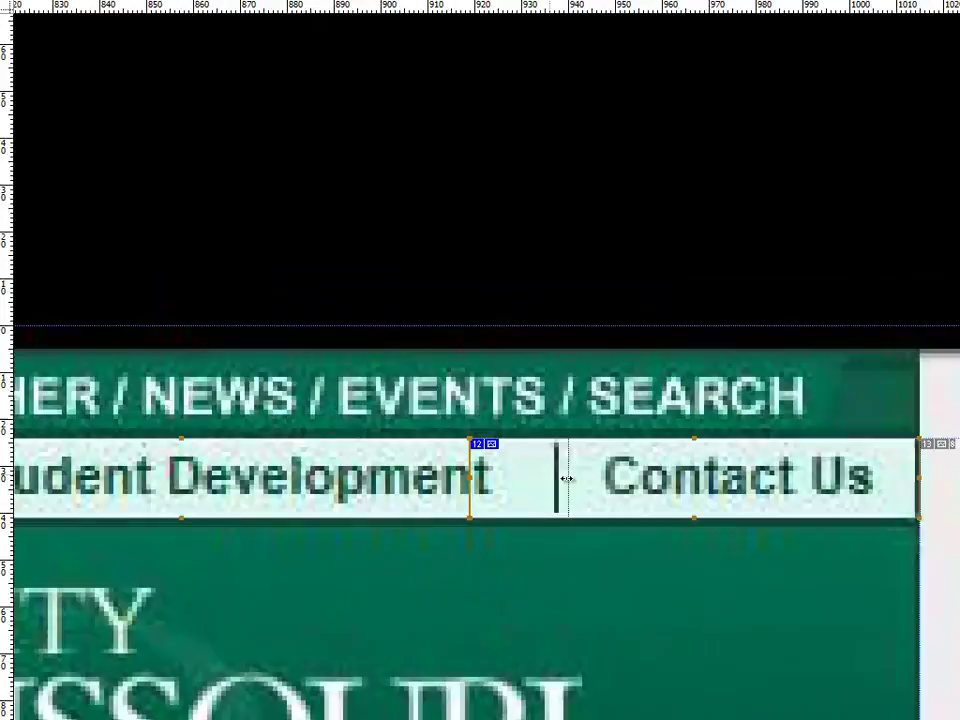
drag(566, 479, 558, 478)
Step: Draw a slice around the campus and stadium banner photo, spanning the full width of the page content
key(ctrl+minus)
key(ctrl+minus)
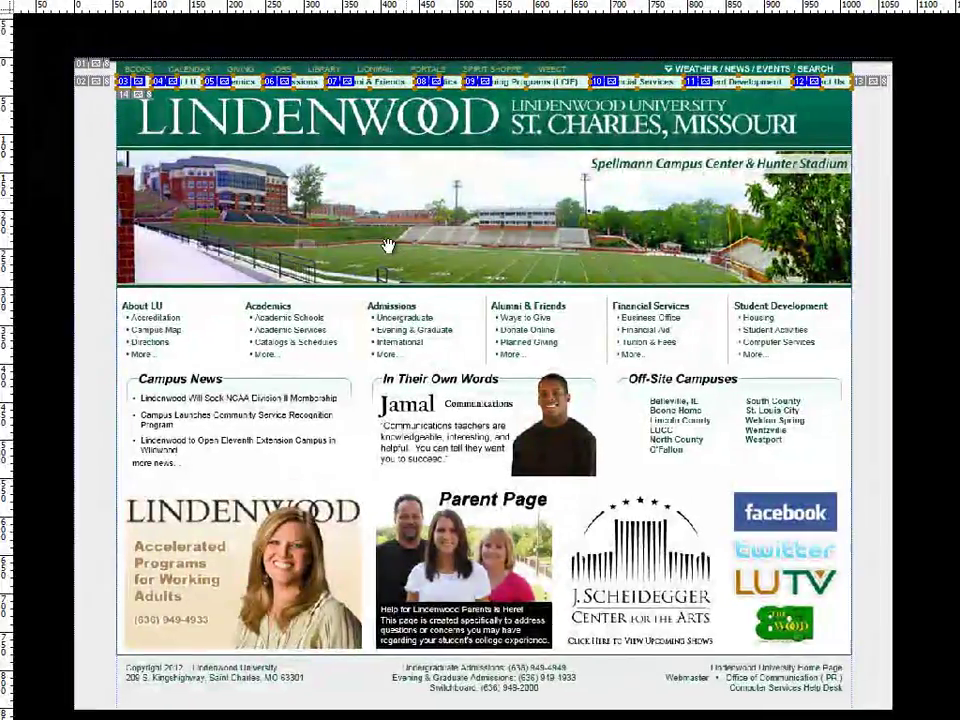
drag(388, 245, 380, 305)
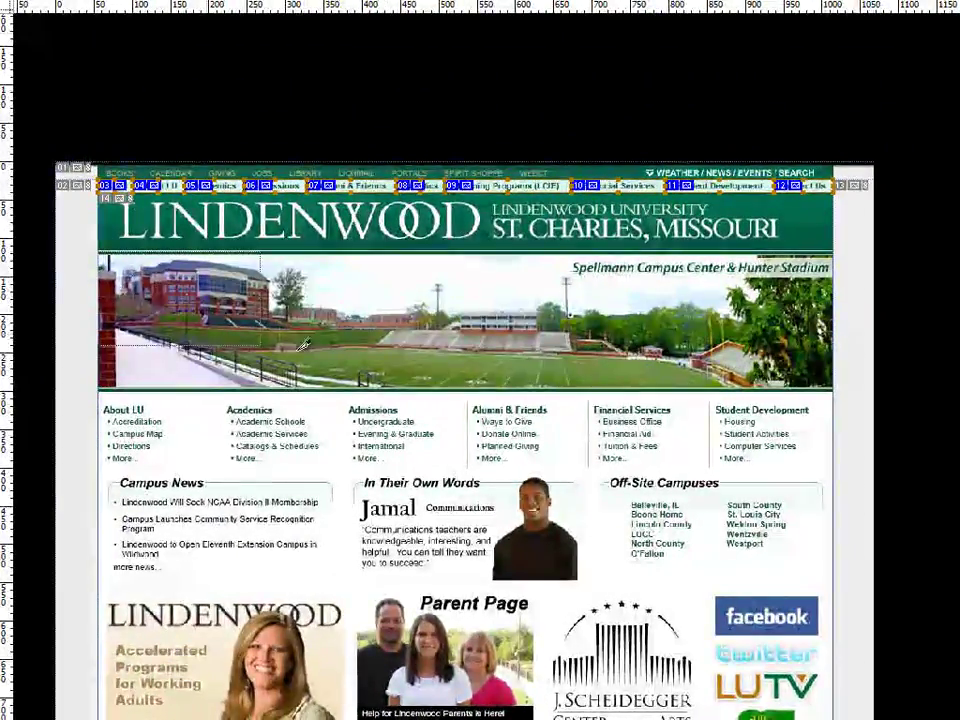
drag(838, 378, 836, 381)
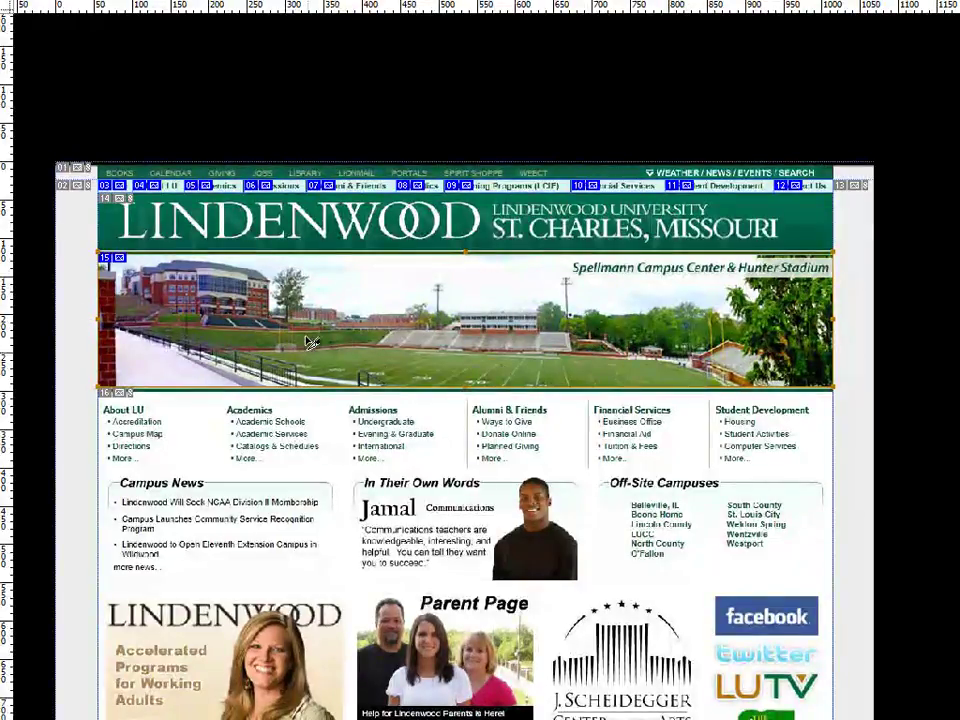
Step: Draw a slice around the Accelerated Programs for Working Adults advertisement in the page's lower row
scroll(350, 375, down, 3)
drag(483, 345, 435, 393)
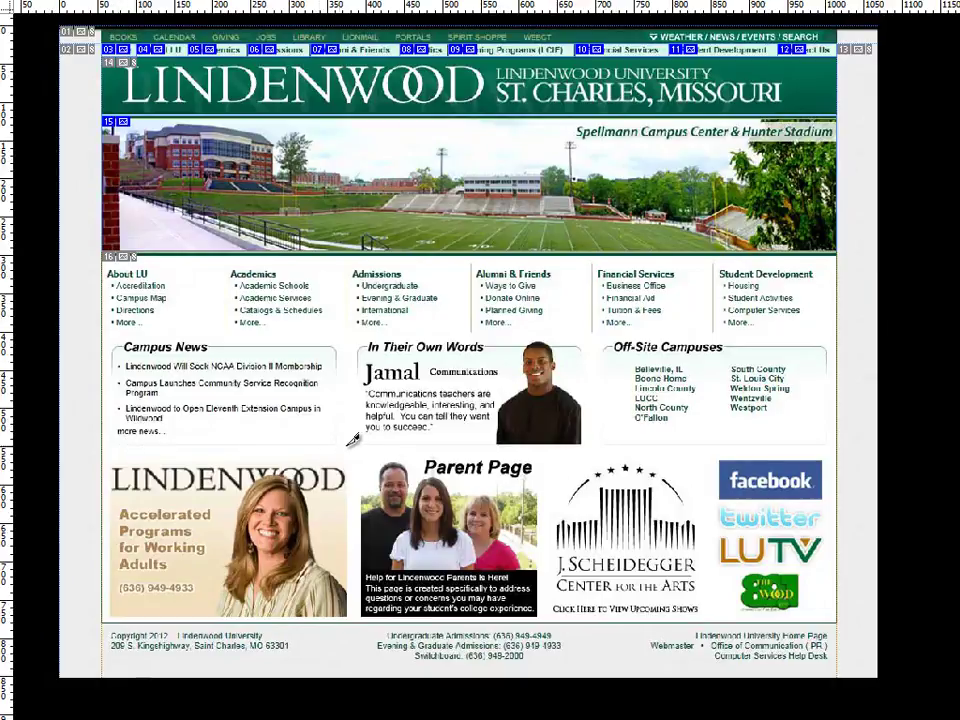
click(115, 612)
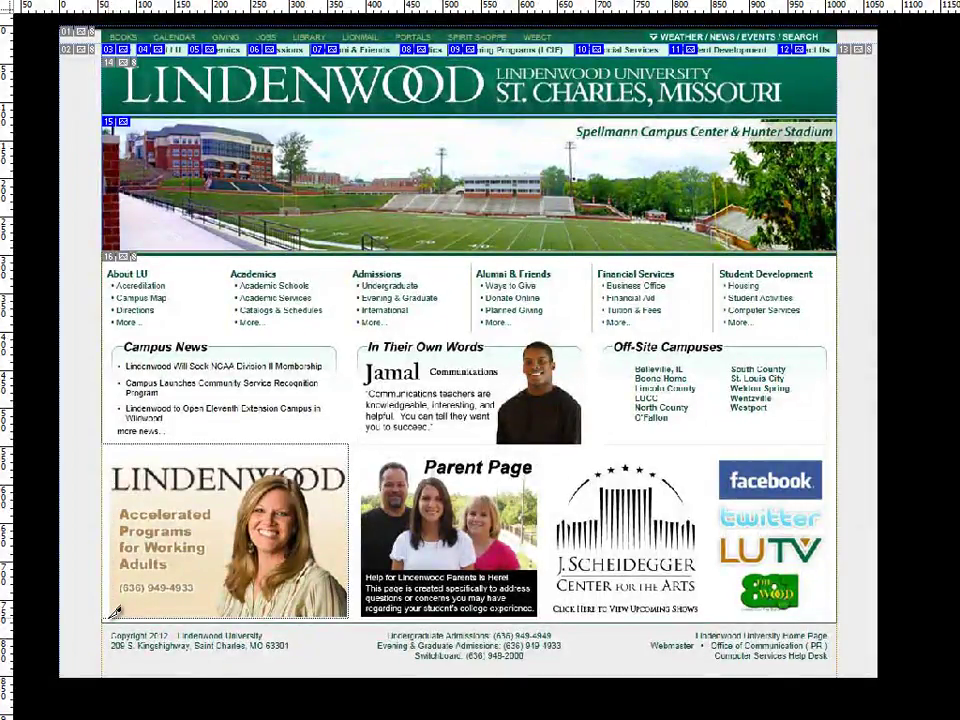
drag(115, 612, 349, 445)
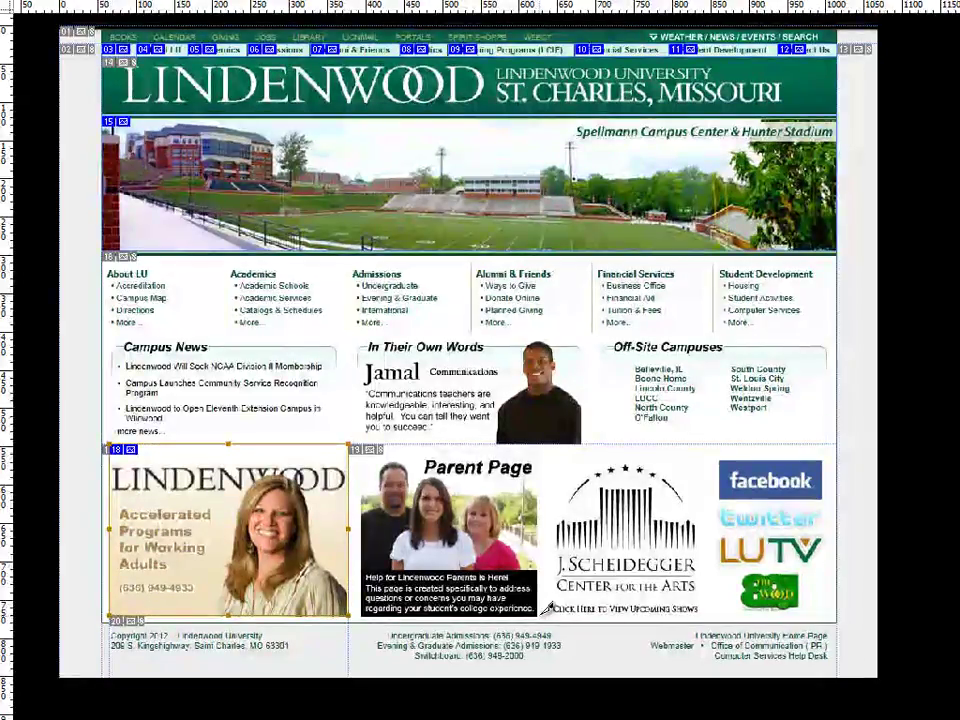
Step: Draw separate slices around the Parent Page block, the J. Scheidegger Center block and the column of Facebook, Twitter and LUTV logos
click(370, 437)
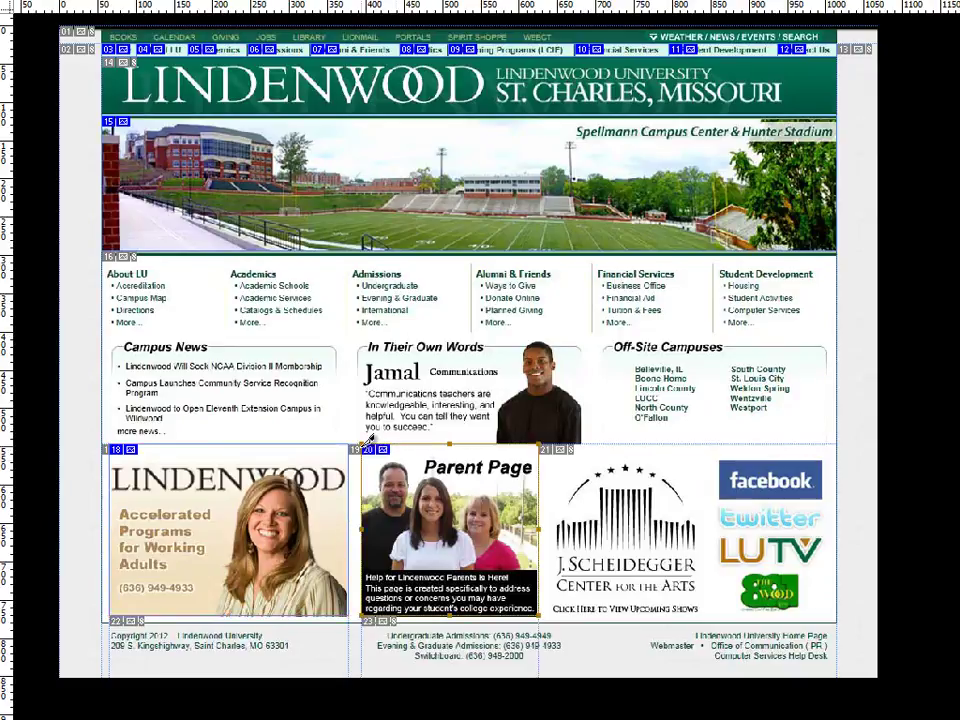
drag(706, 605, 555, 441)
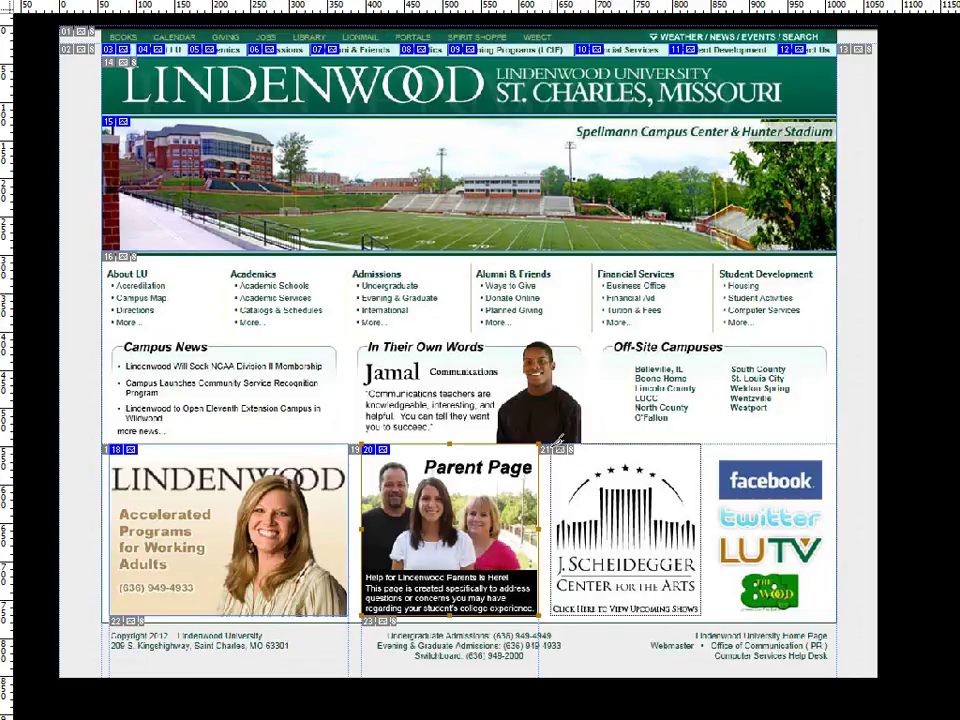
drag(836, 616, 716, 445)
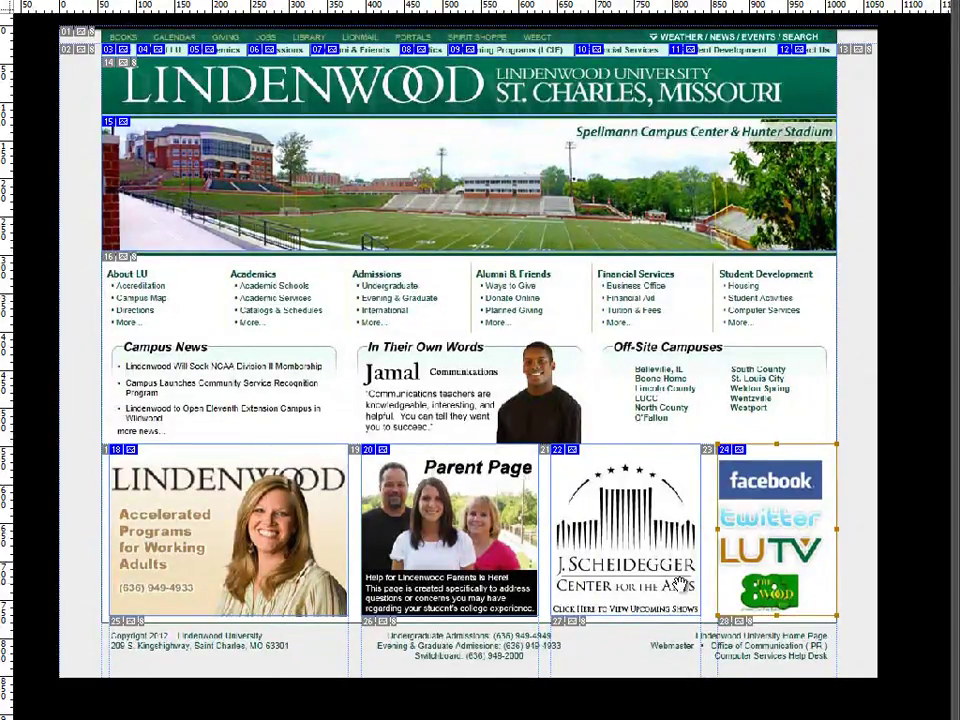
Step: Draw a slice below the banner around the link columns and widen it to span from About LU to Student Development
scroll(685, 338, down, 5)
scroll(685, 338, up, 1)
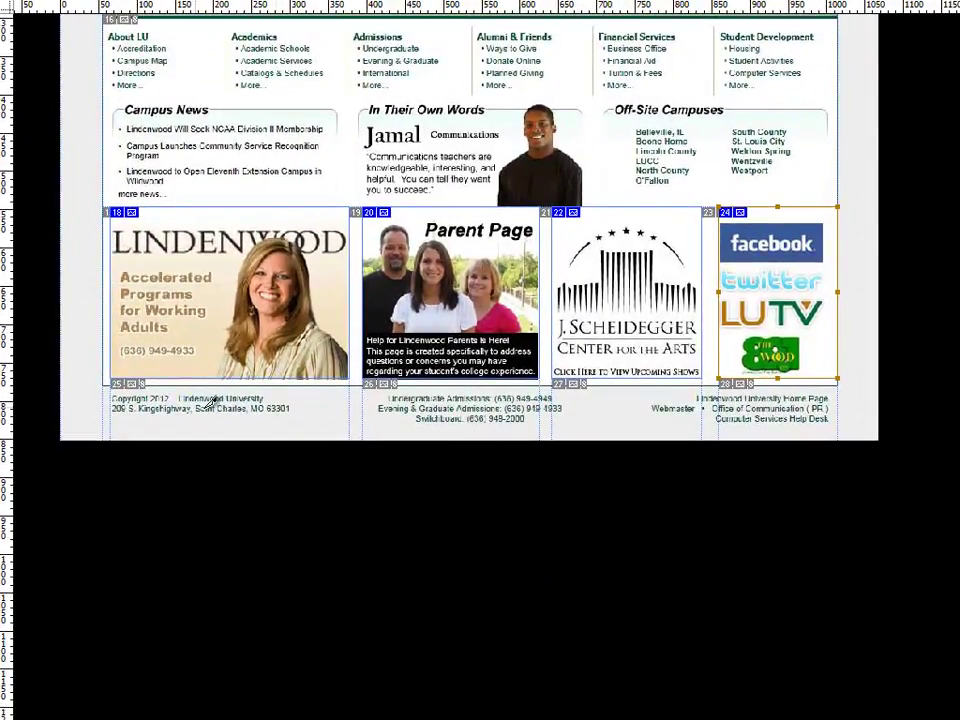
drag(356, 285, 366, 506)
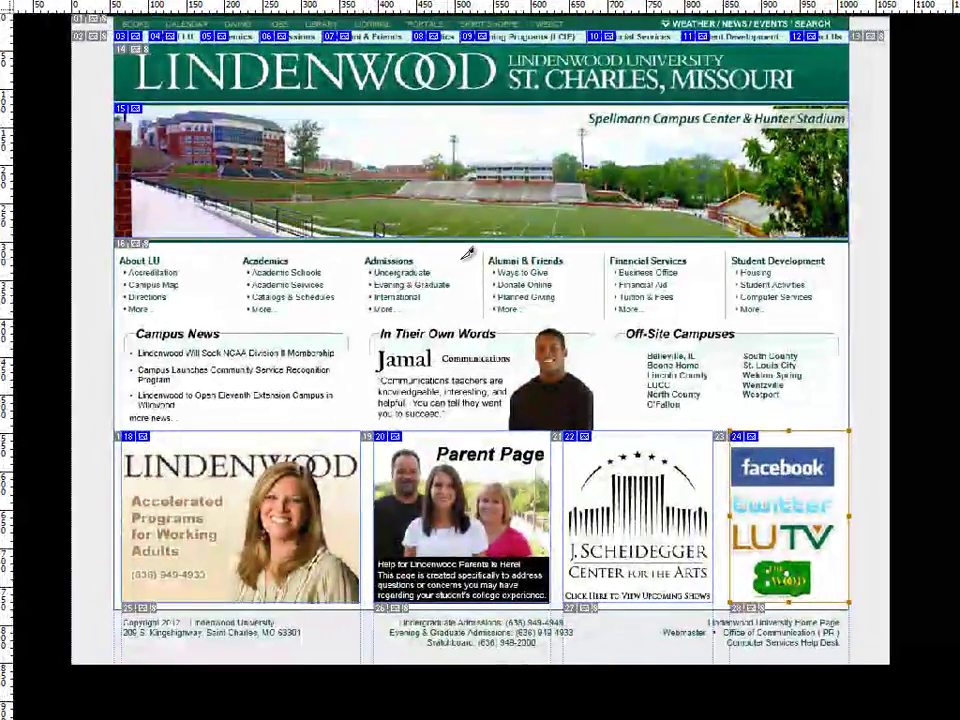
drag(482, 243, 116, 324)
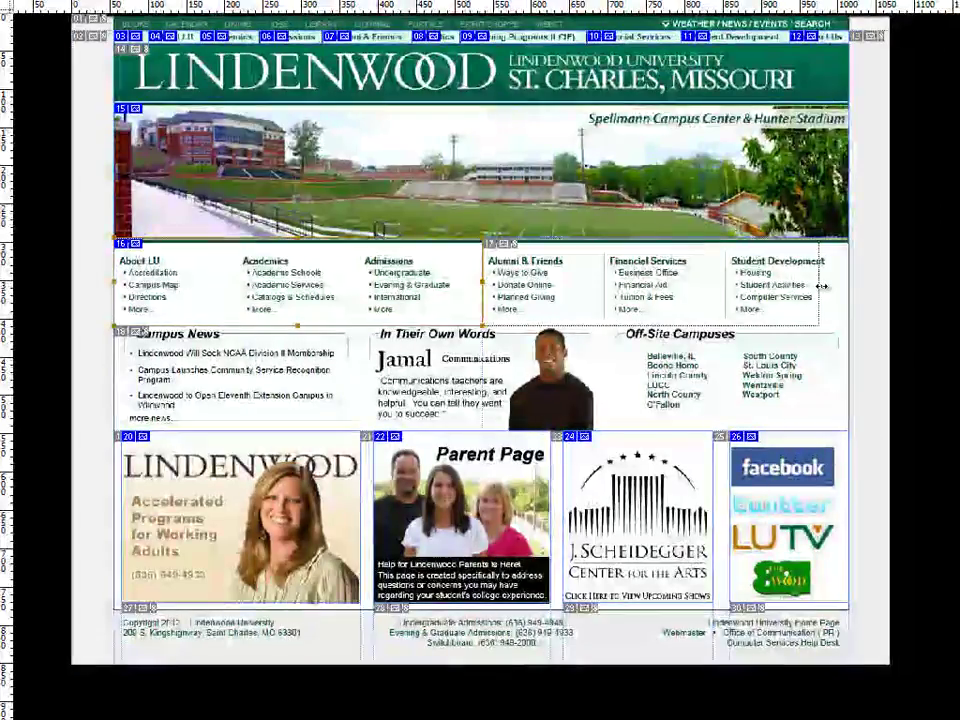
drag(848, 291, 848, 291)
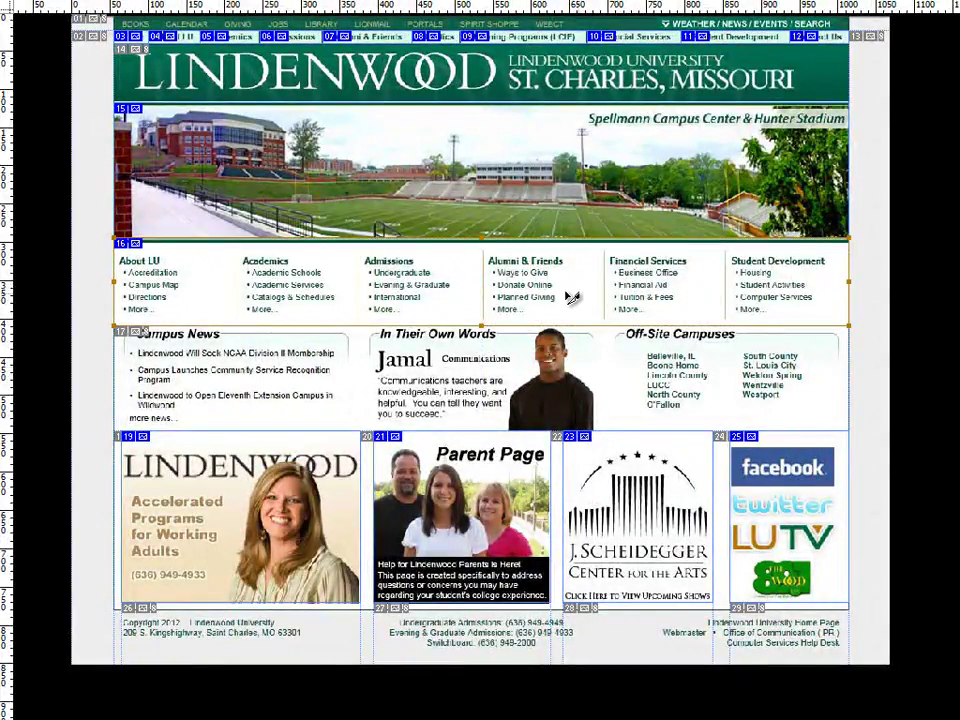
Step: Divide the link-columns slice below the banner vertically into 4 evenly spaced slices across
right_click(478, 308)
click(575, 418)
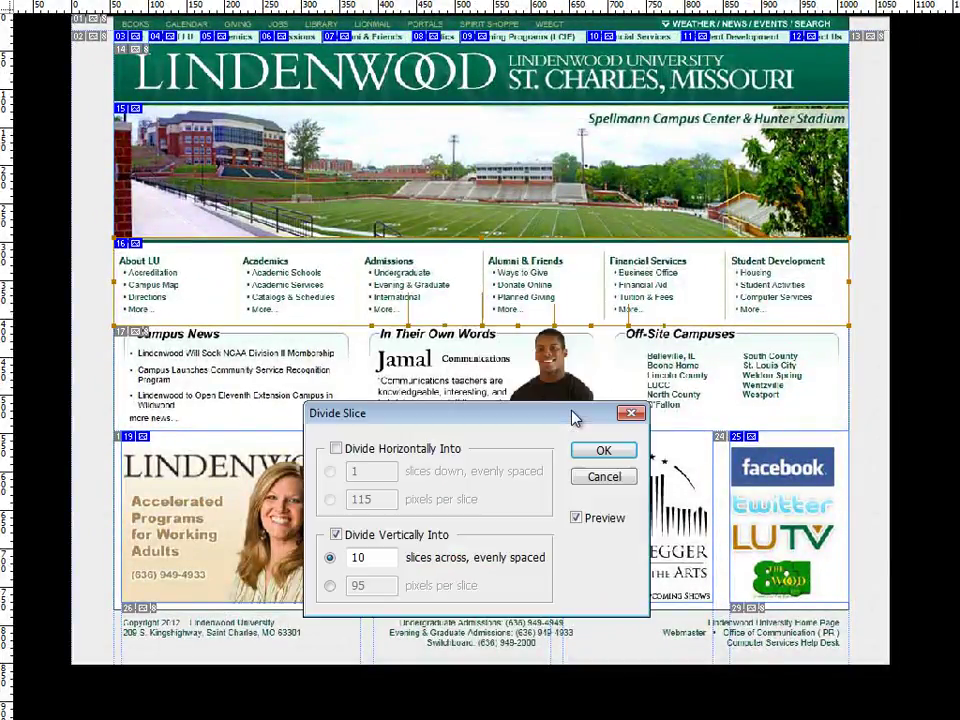
double_click(477, 492)
text(4)
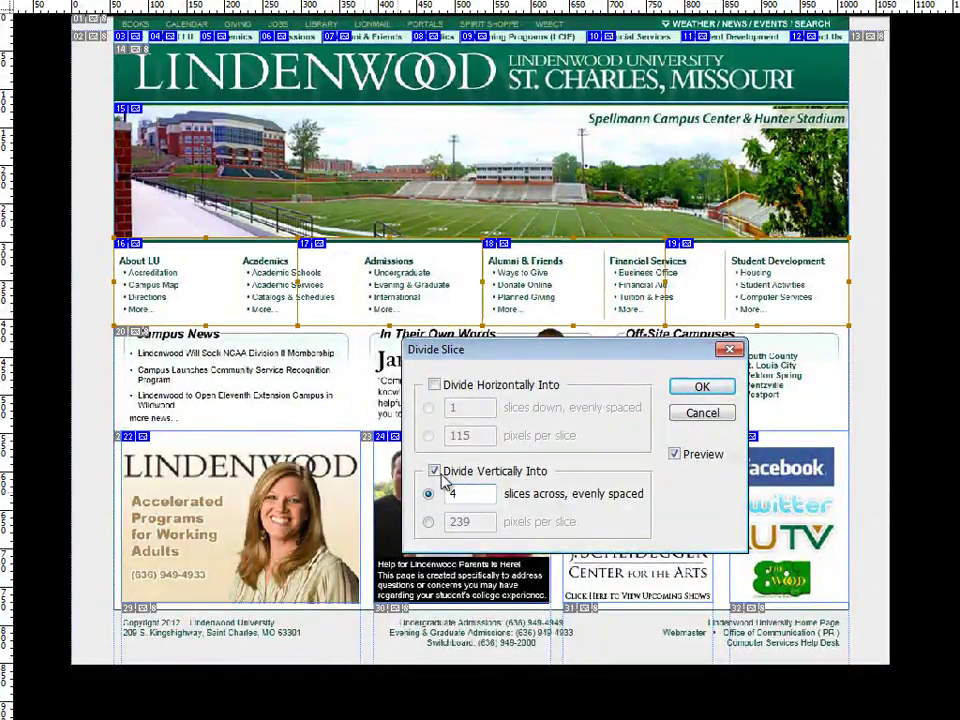
click(692, 390)
Step: Align the divided slices' edges with the column lines before Alumni & Friends, Financial Services and Student Development
drag(296, 287, 440, 288)
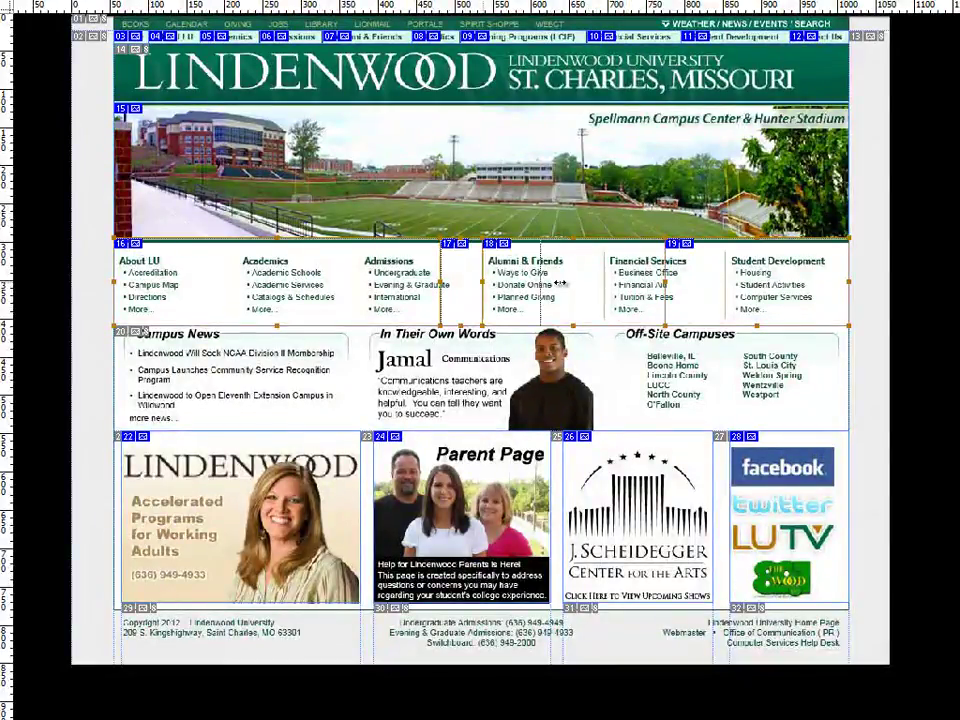
drag(607, 285, 604, 285)
drag(442, 281, 484, 281)
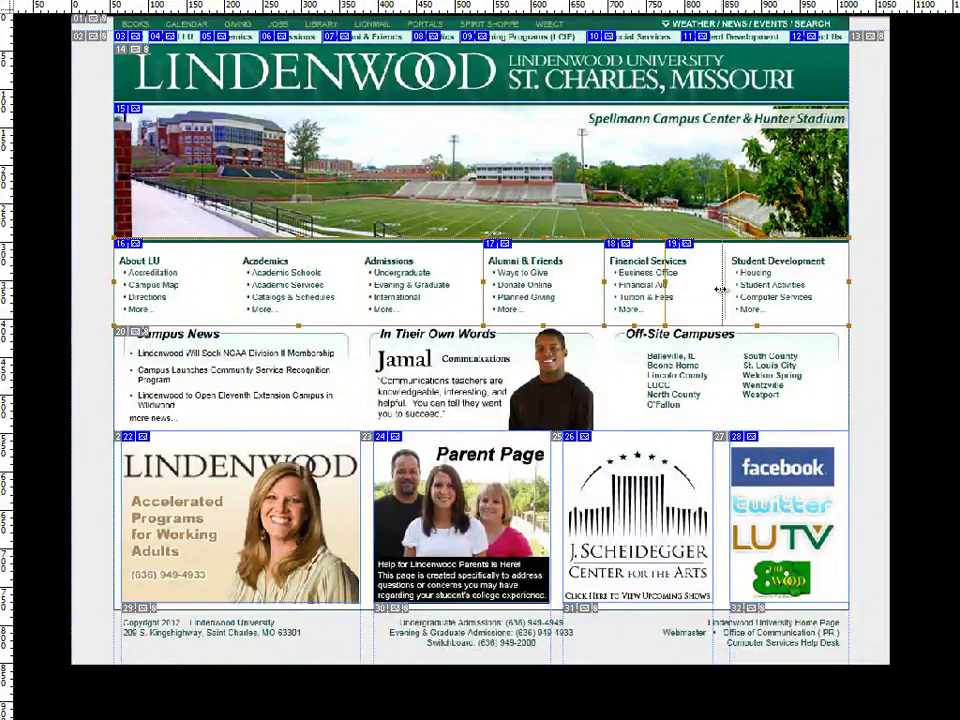
drag(722, 290, 750, 294)
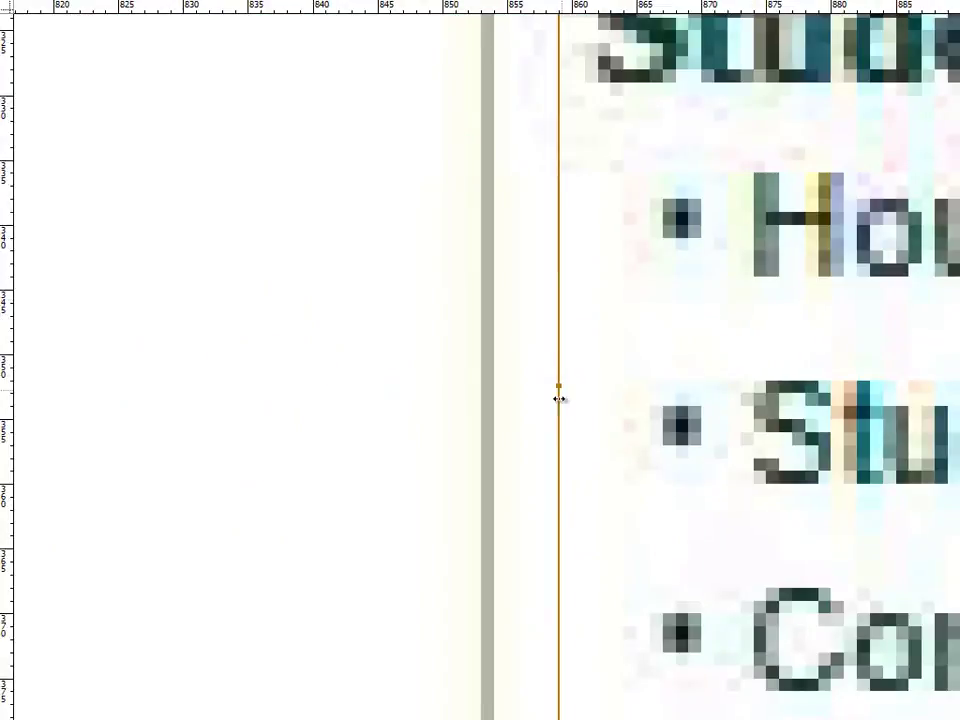
drag(546, 386, 493, 389)
key(ctrl+0)
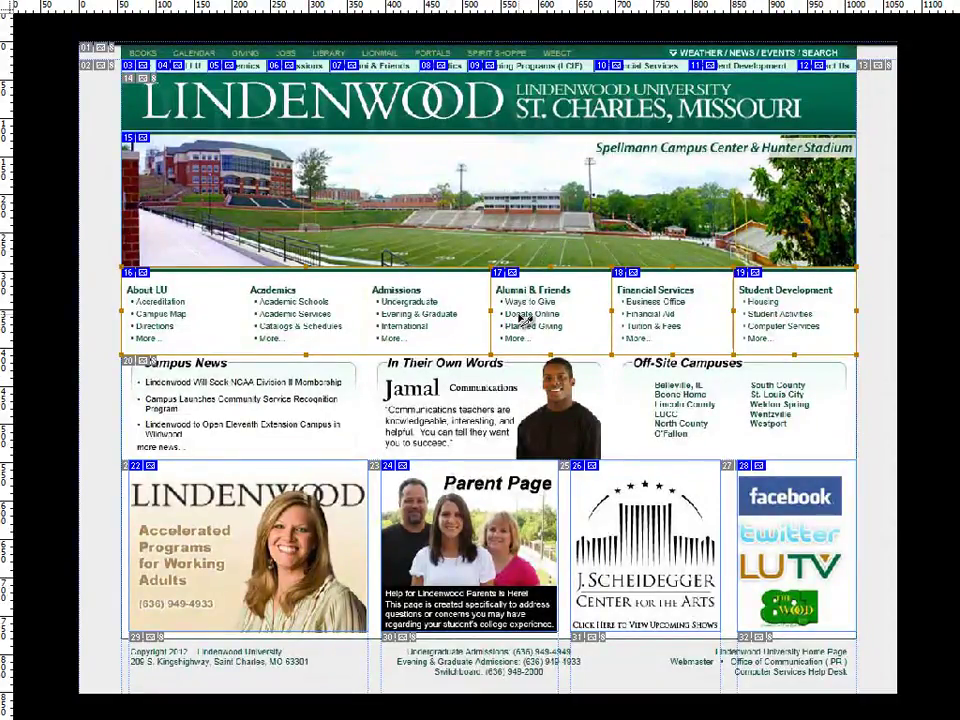
Step: Open Save for Web & Devices and set the campus banner slice's format to JPEG
key(f)
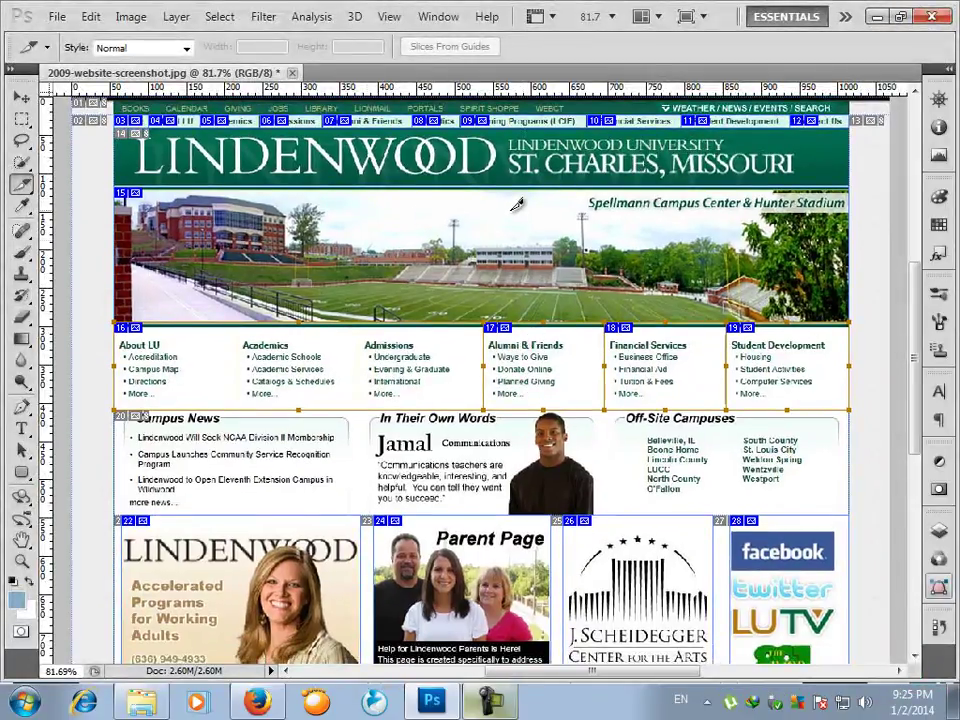
click(58, 18)
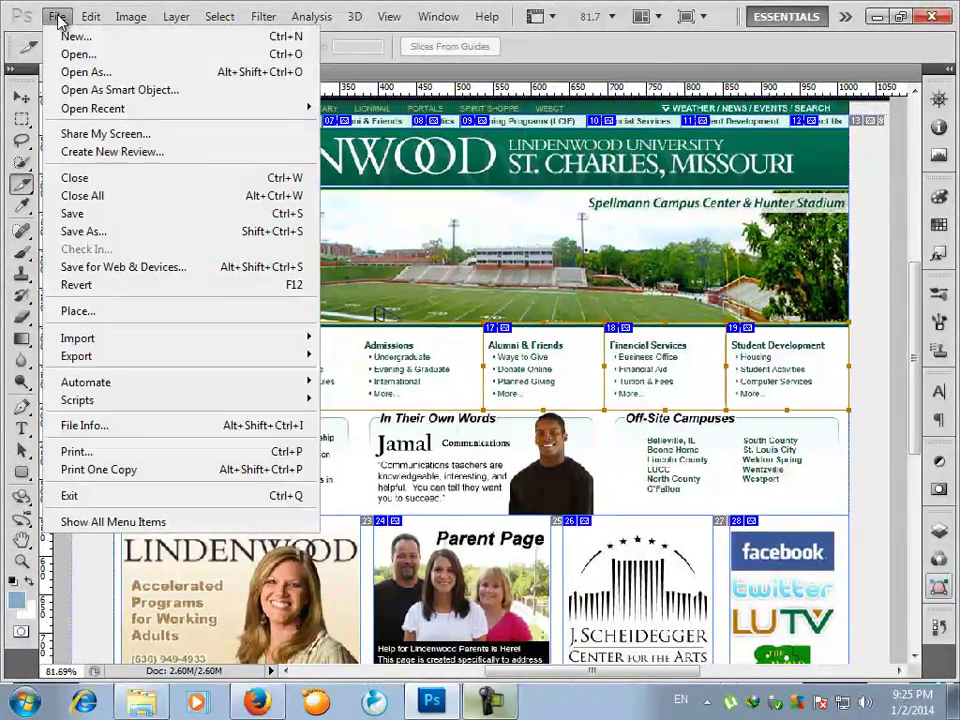
click(249, 272)
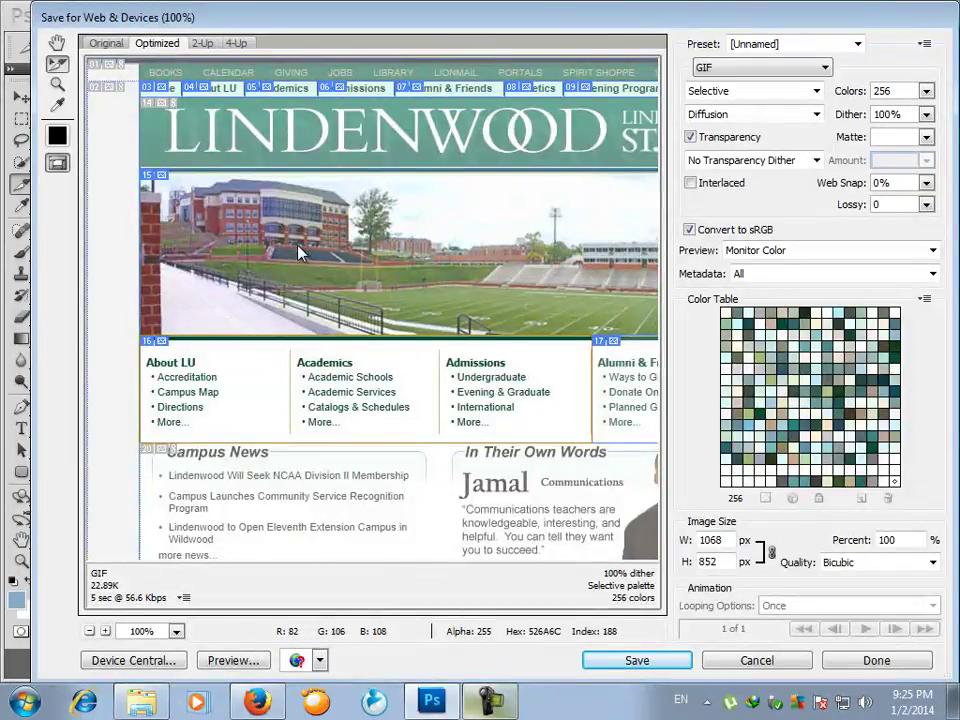
click(262, 150)
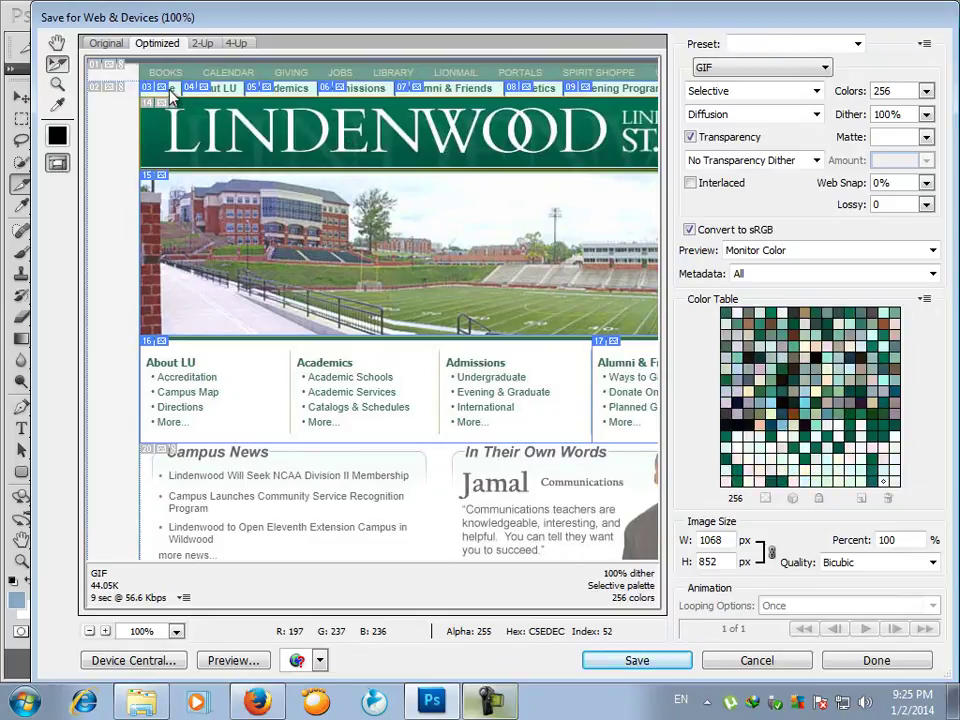
click(503, 298)
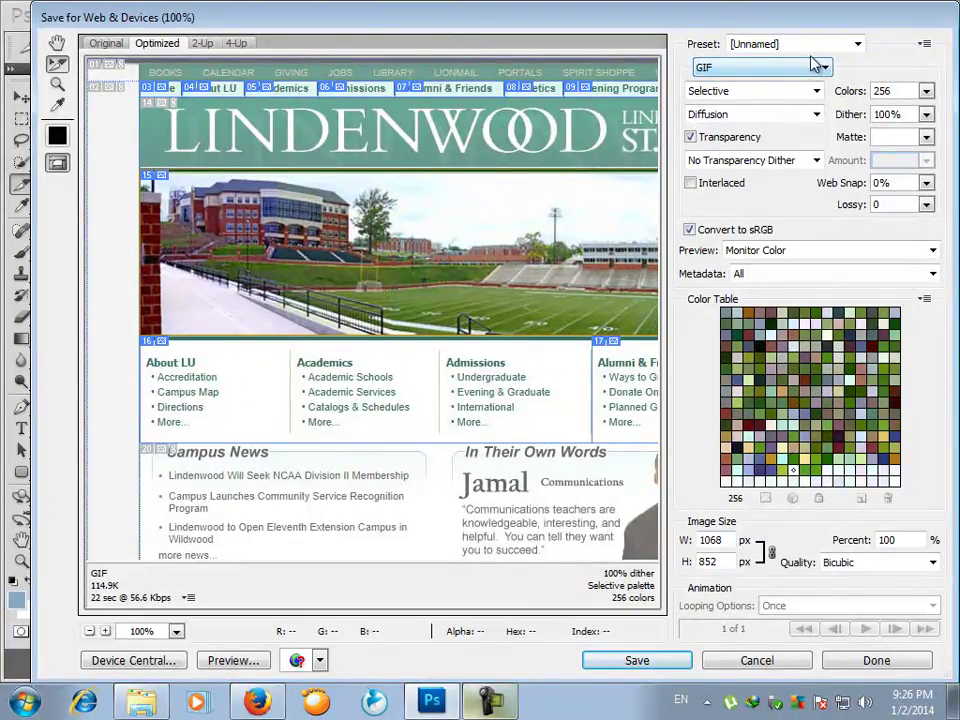
click(857, 45)
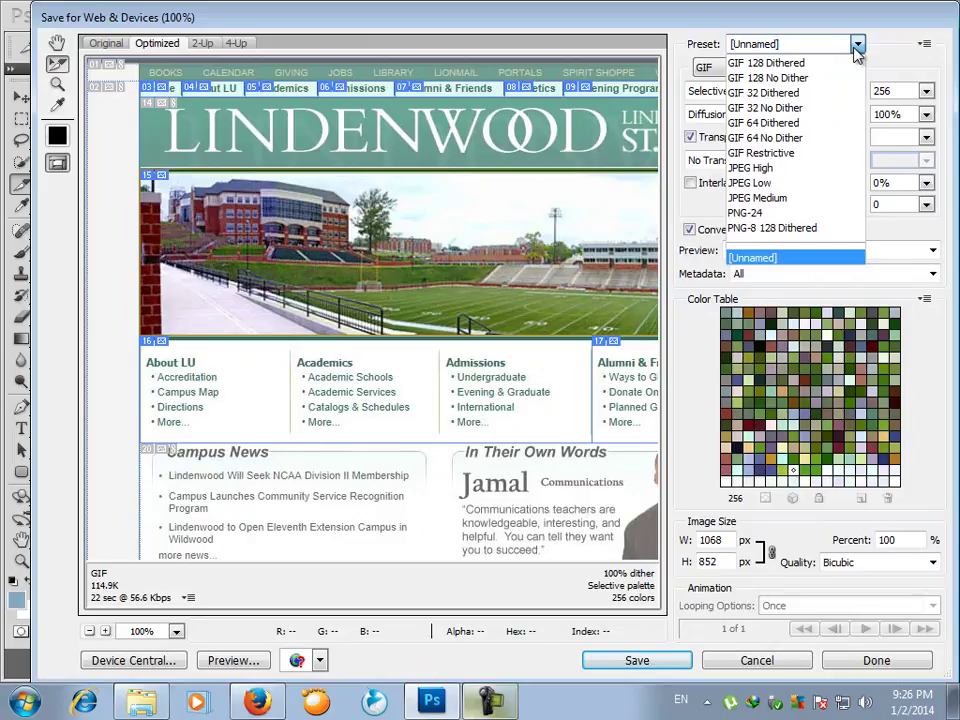
click(786, 71)
click(750, 71)
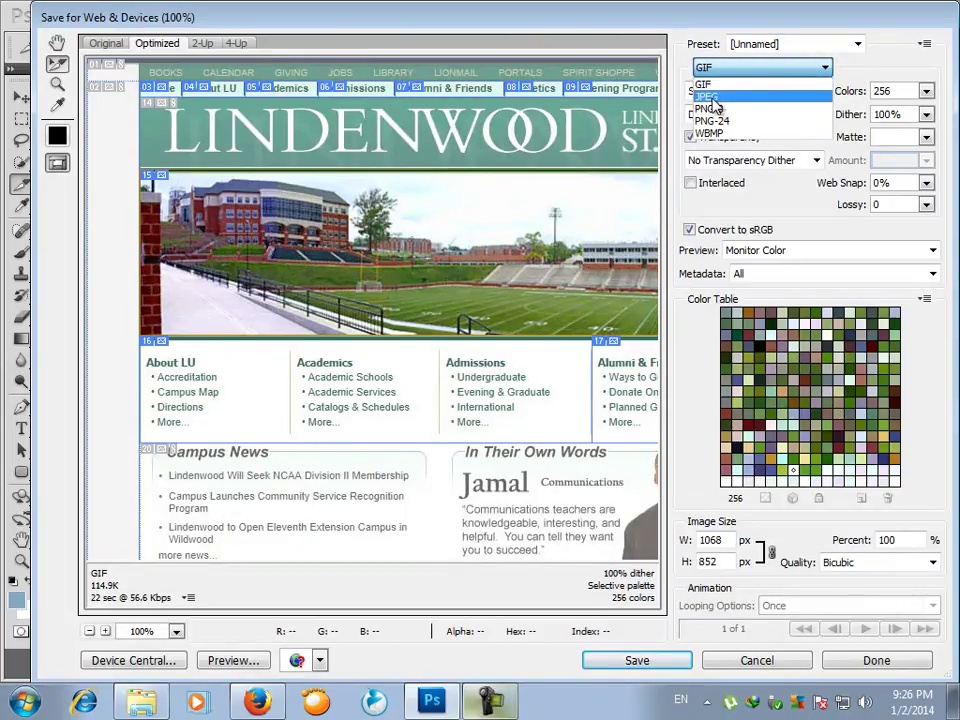
click(712, 99)
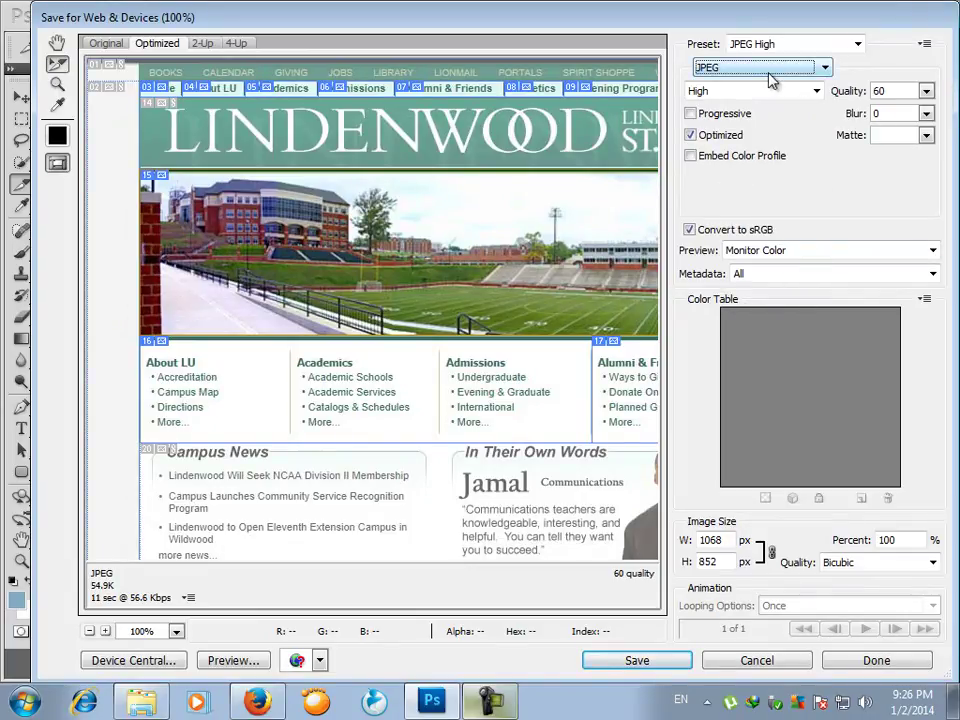
Step: Set the campus banner slice's JPEG compression quality to Maximum
click(816, 91)
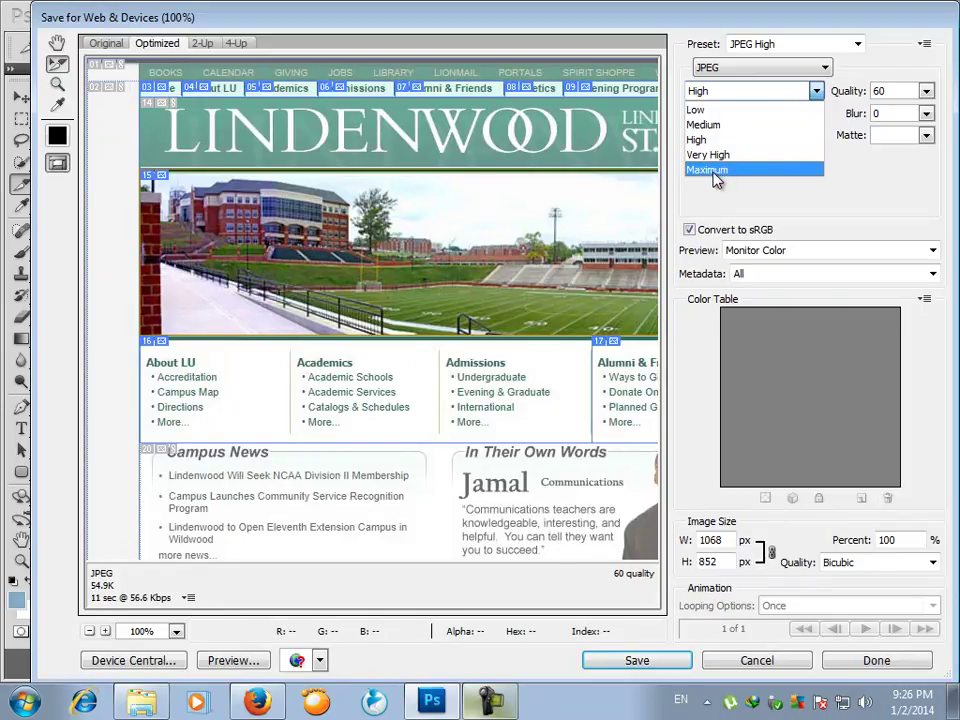
click(705, 157)
click(816, 91)
click(812, 170)
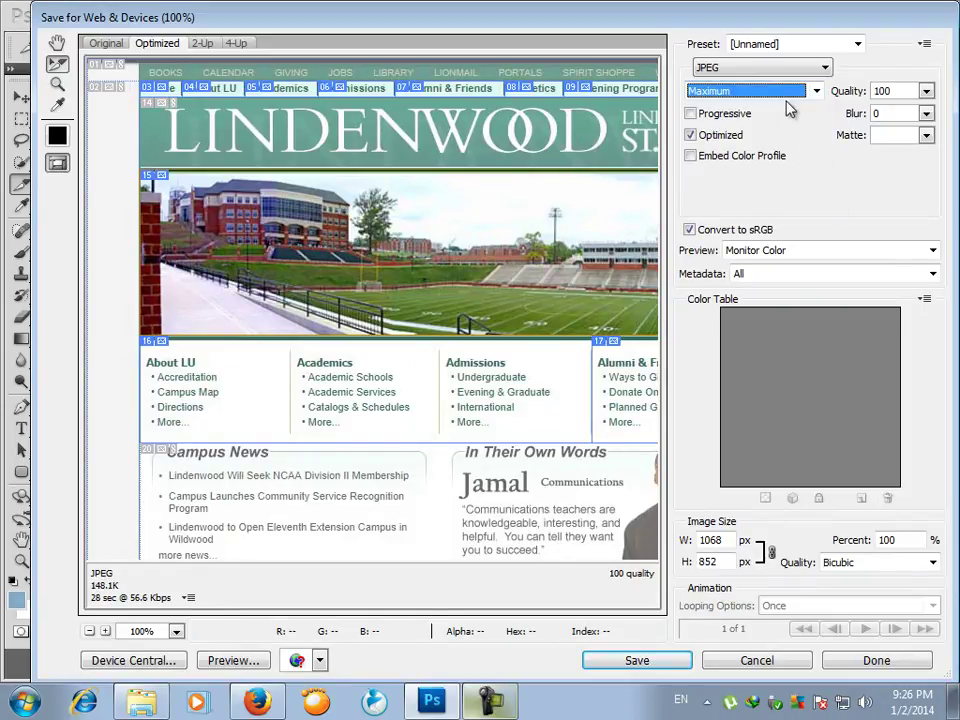
click(817, 91)
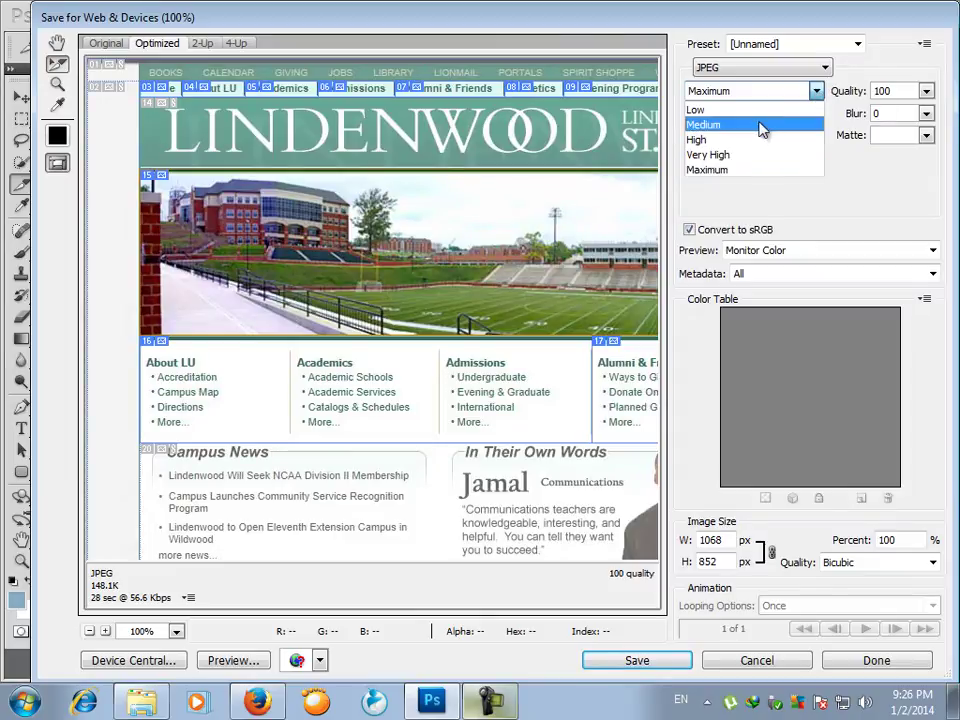
click(738, 173)
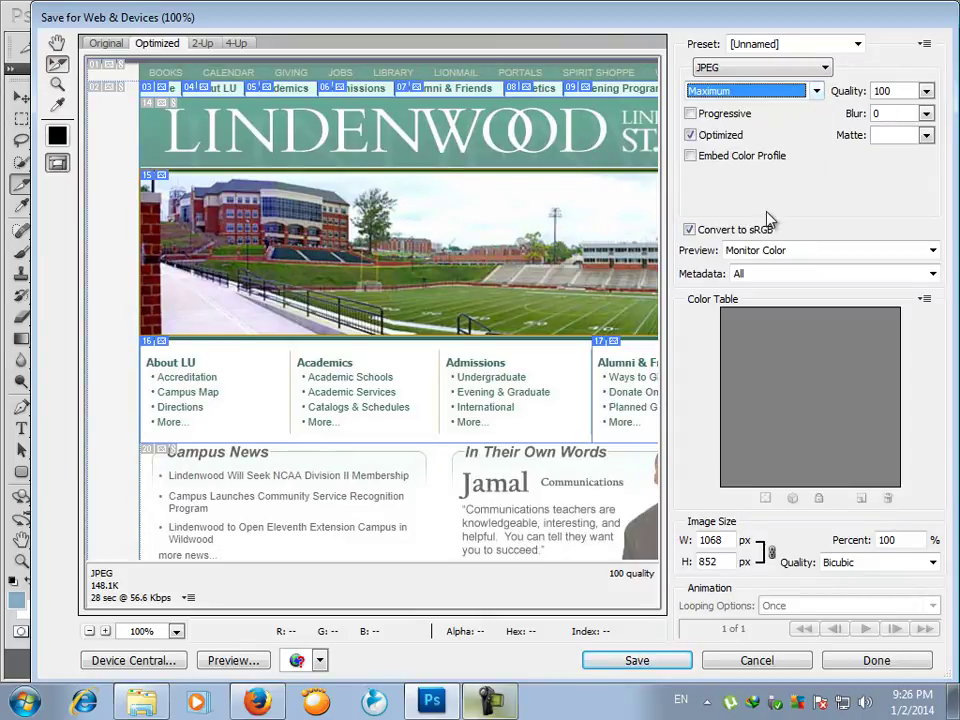
Step: Save all slices as images only to the Desktop under the file name "Test slide tool"
click(648, 662)
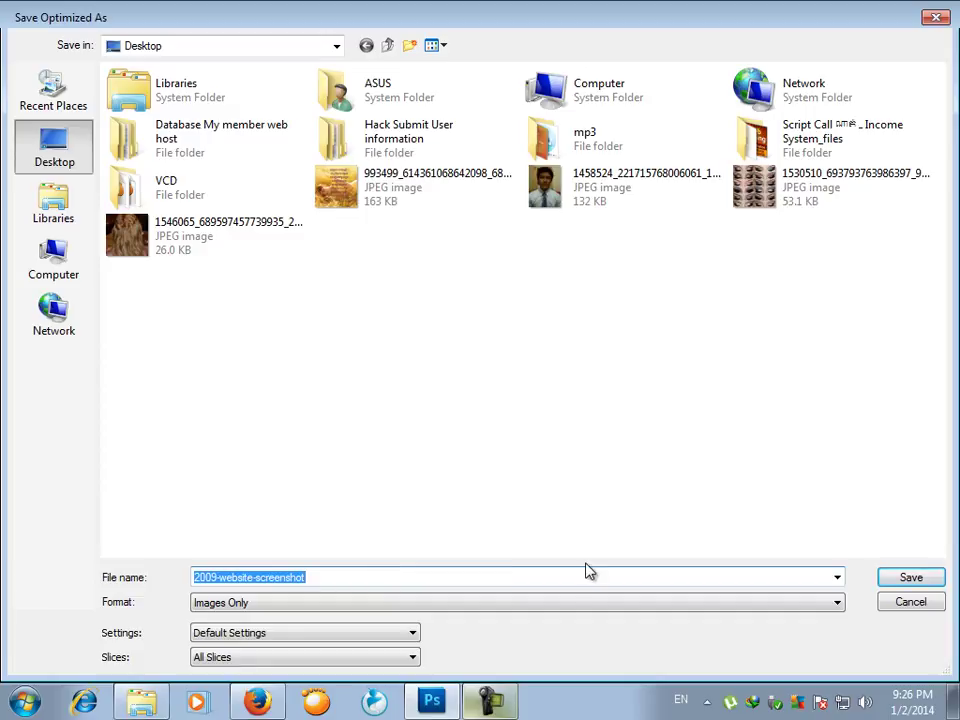
text(Test slide tool)
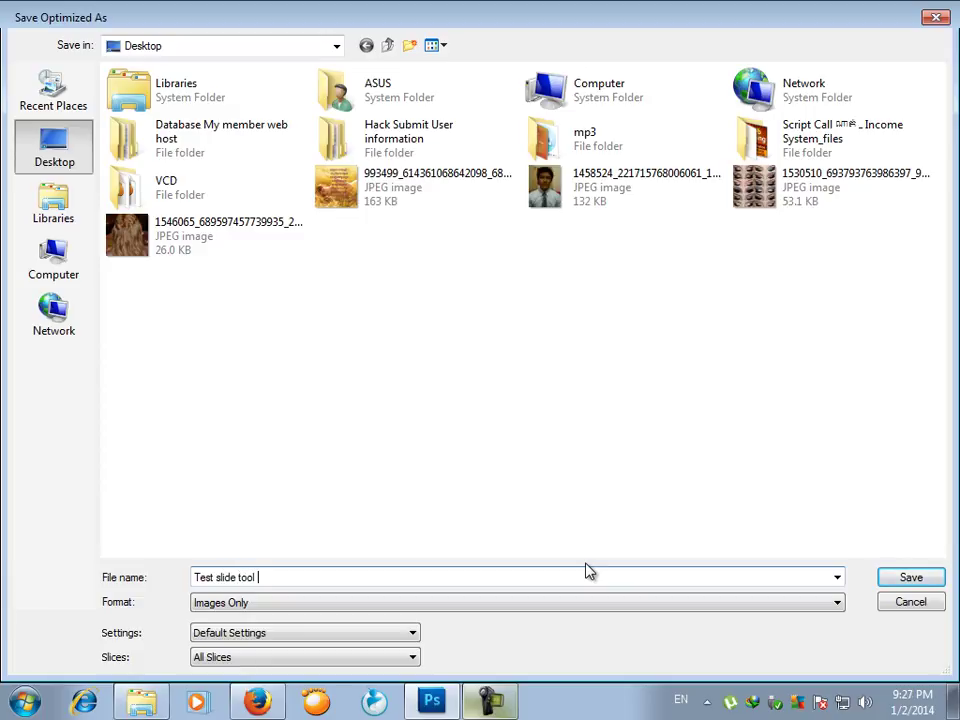
click(910, 580)
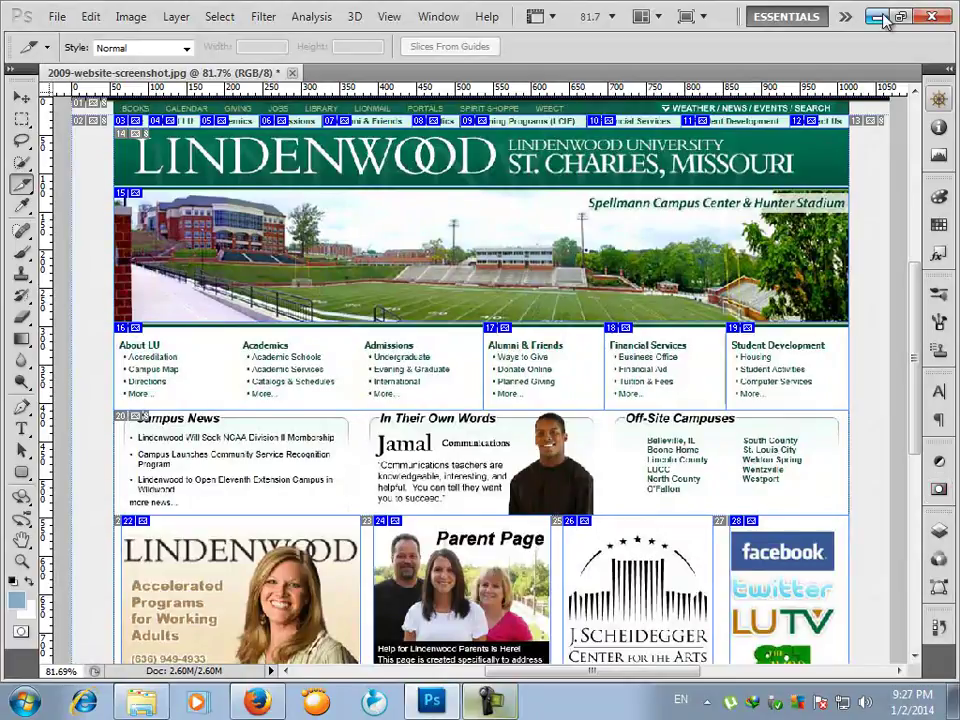
Step: Open the exported images folder on the desktop and look through the slice files
key(super+d)
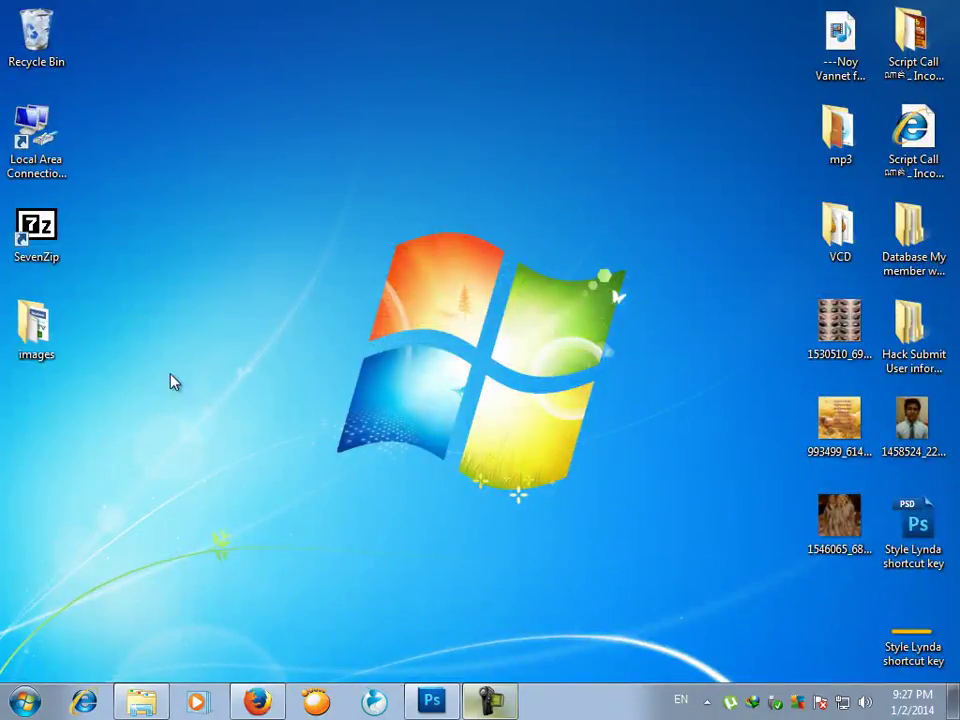
click(64, 357)
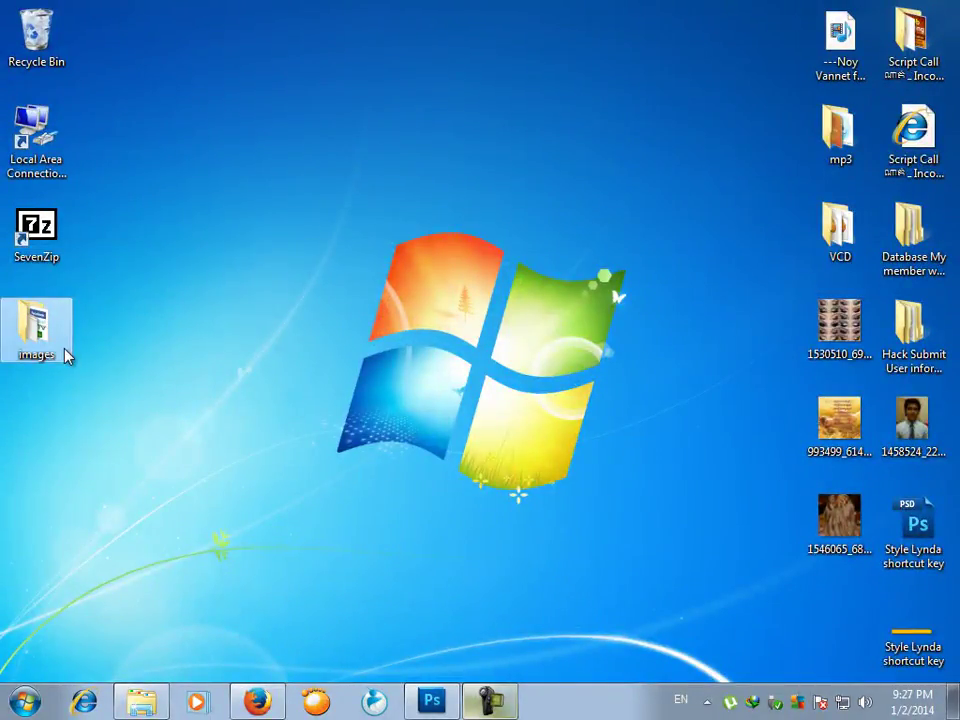
double_click(64, 352)
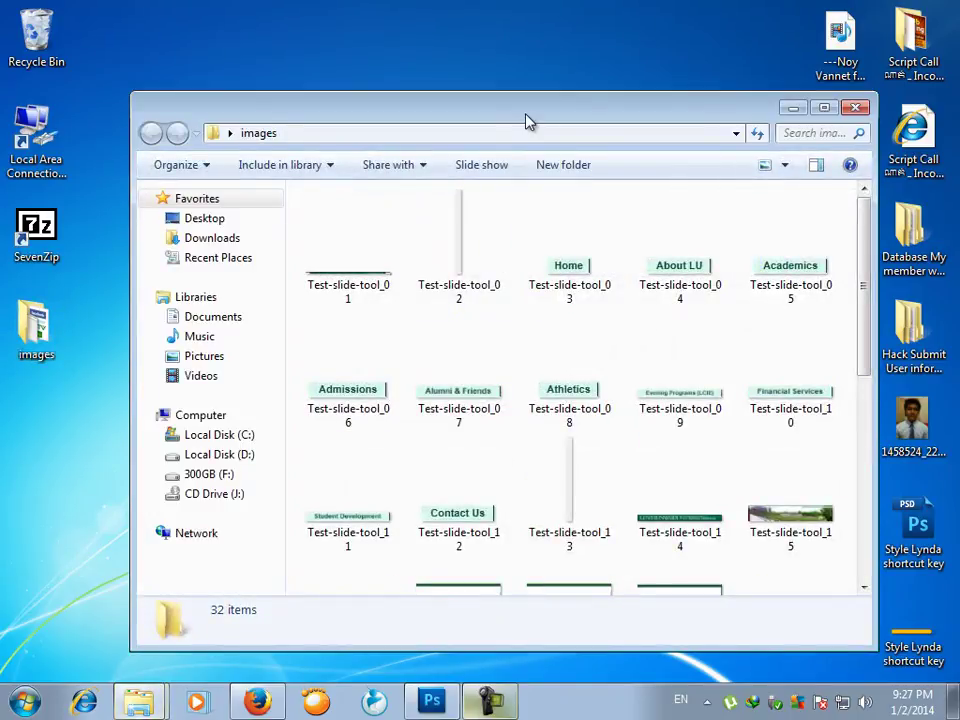
double_click(529, 116)
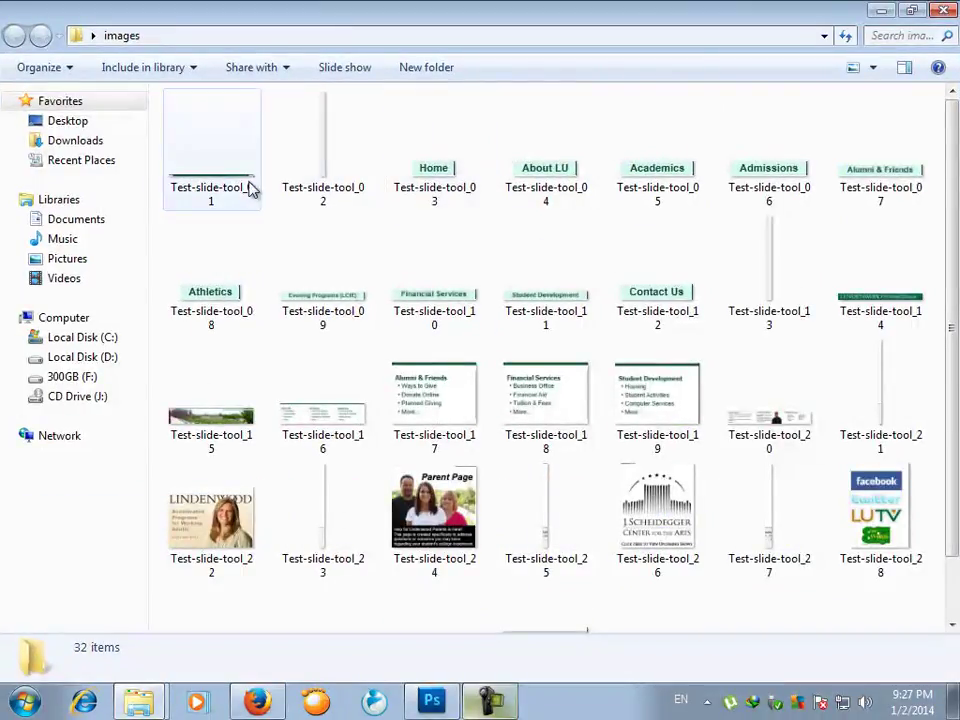
drag(951, 208, 955, 350)
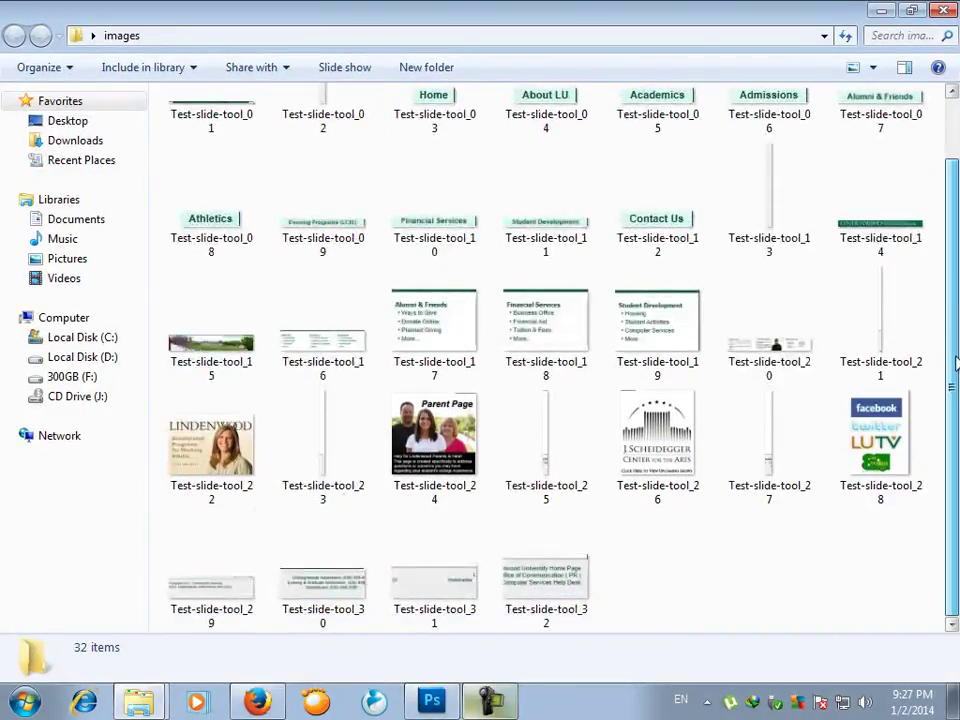
scroll(955, 350, up, 2)
Step: View the exported images Test-slide-tool_01 and Test-slide-tool_03, then close them and the images folder
click(233, 193)
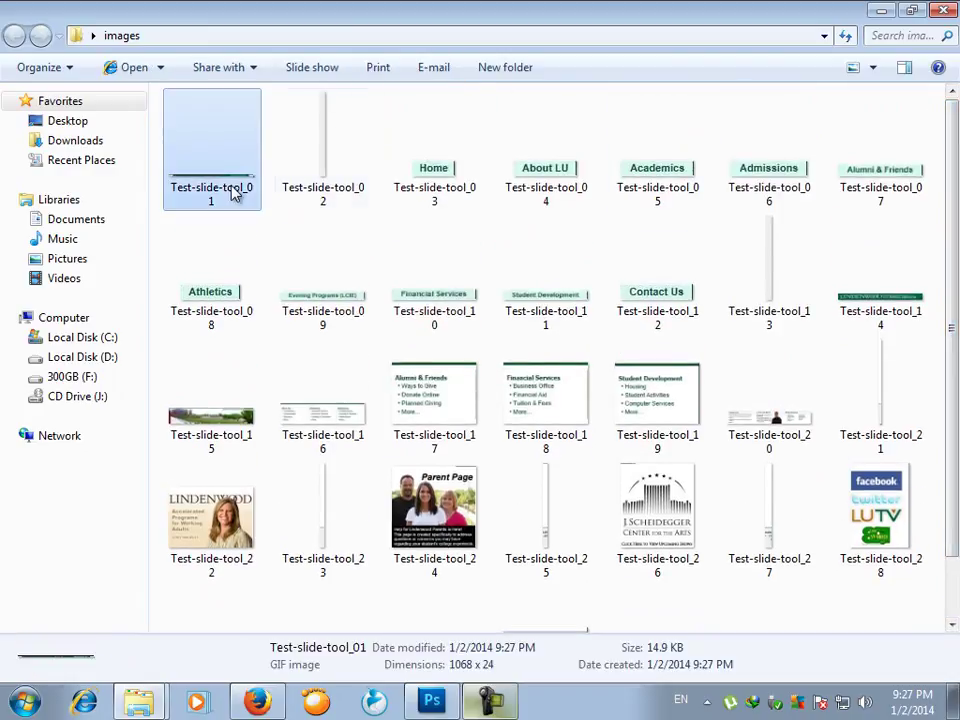
double_click(210, 189)
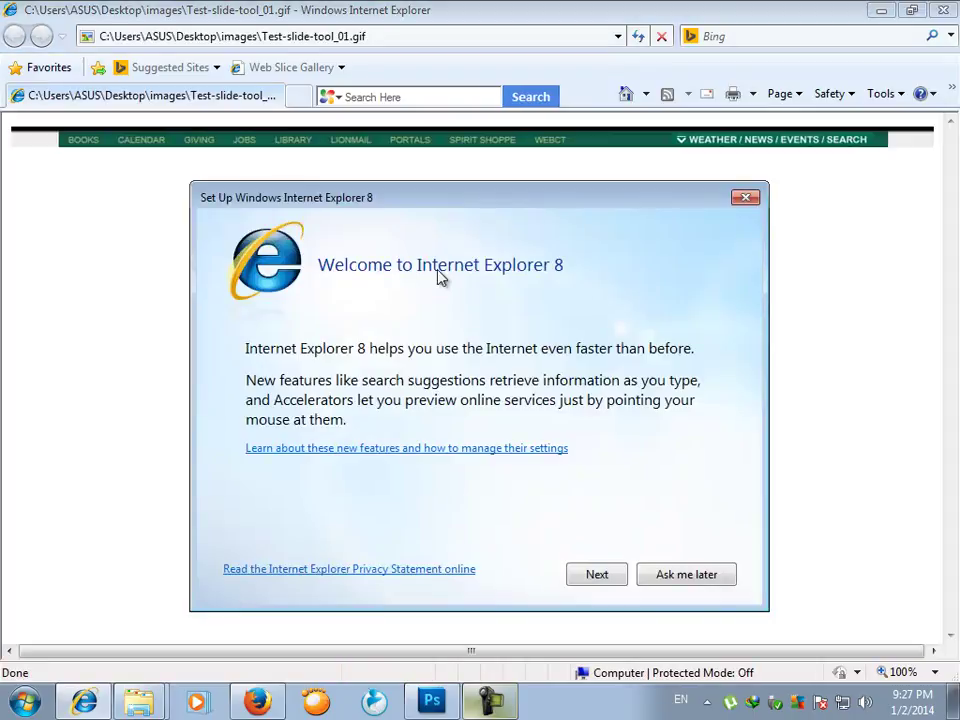
click(750, 200)
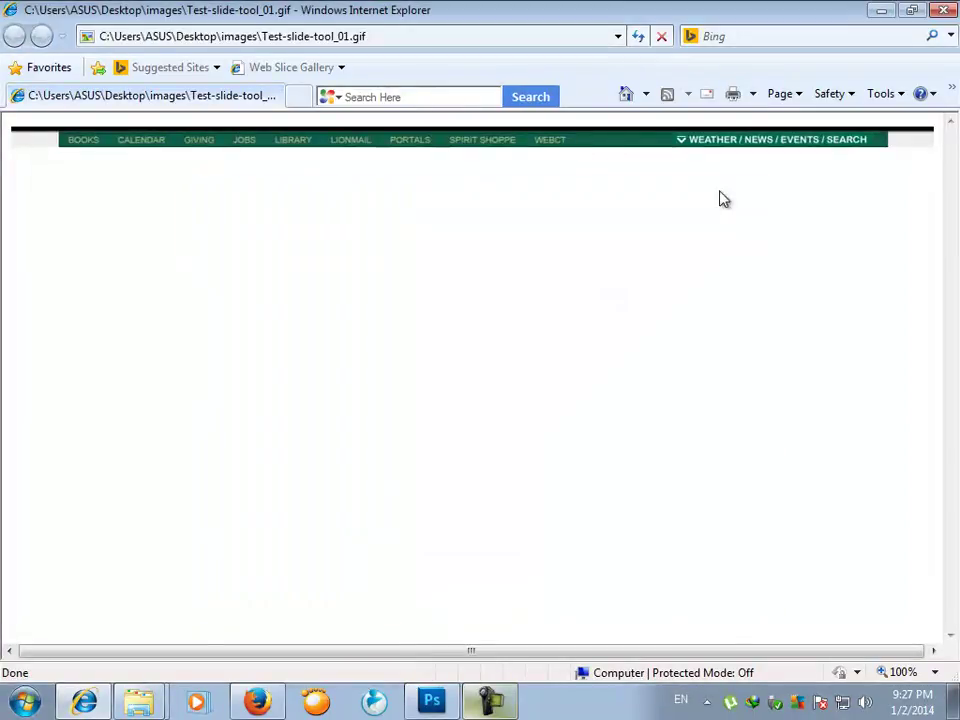
click(943, 10)
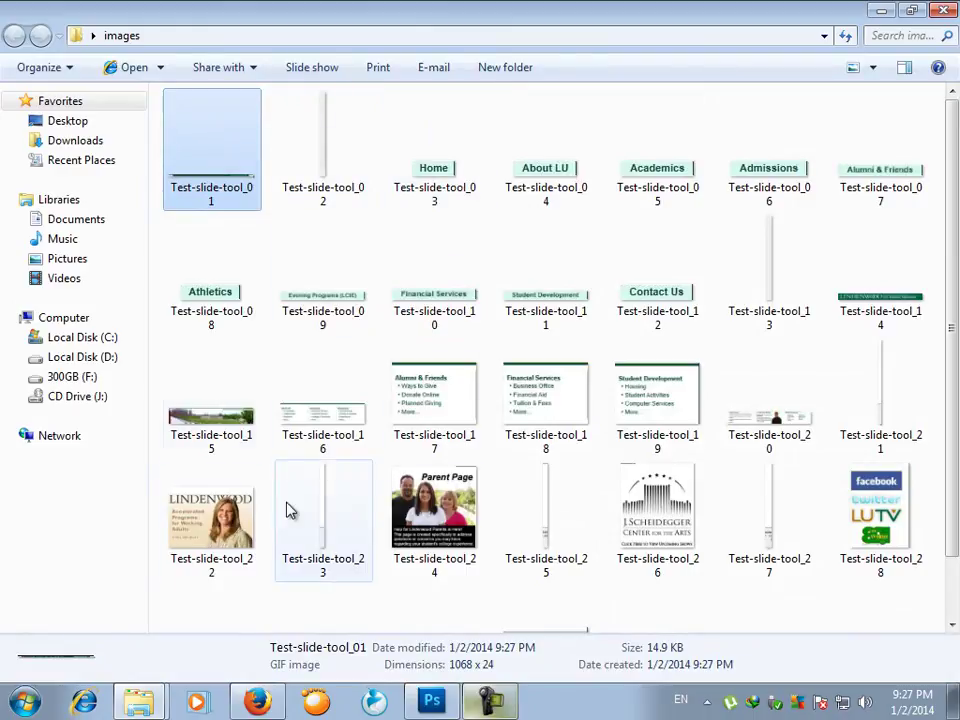
double_click(460, 190)
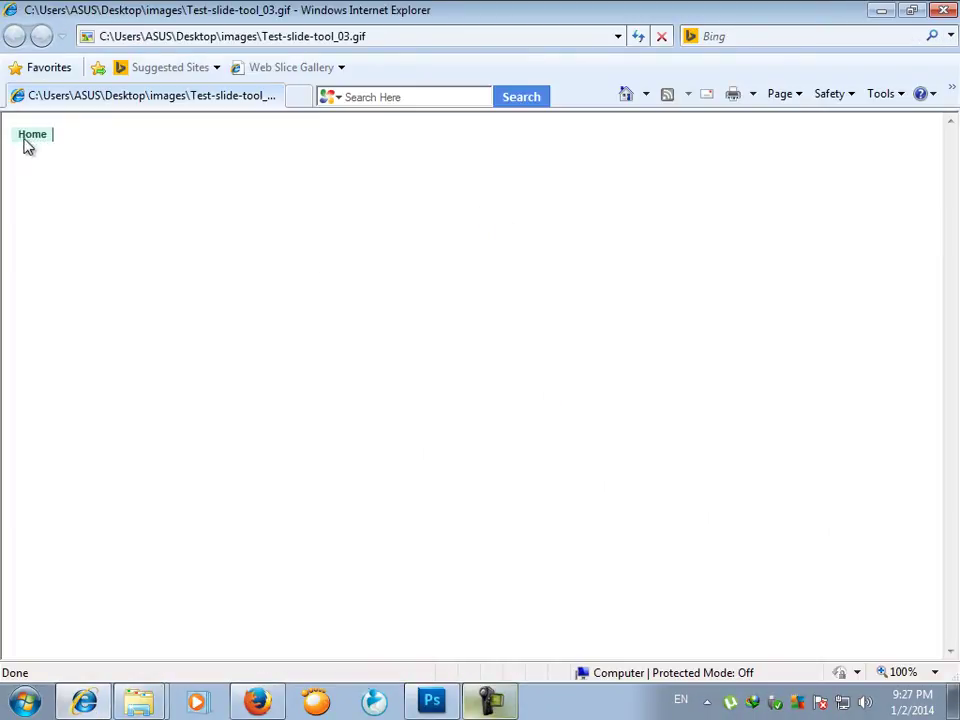
click(943, 10)
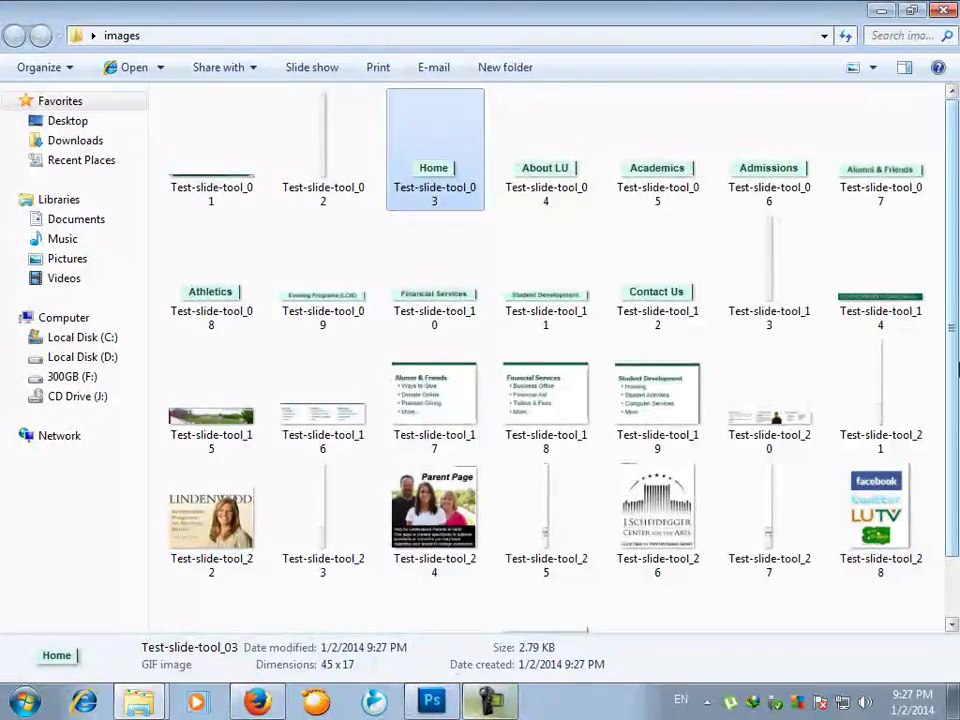
scroll(830, 477, down, 2)
scroll(830, 477, up, 2)
click(943, 10)
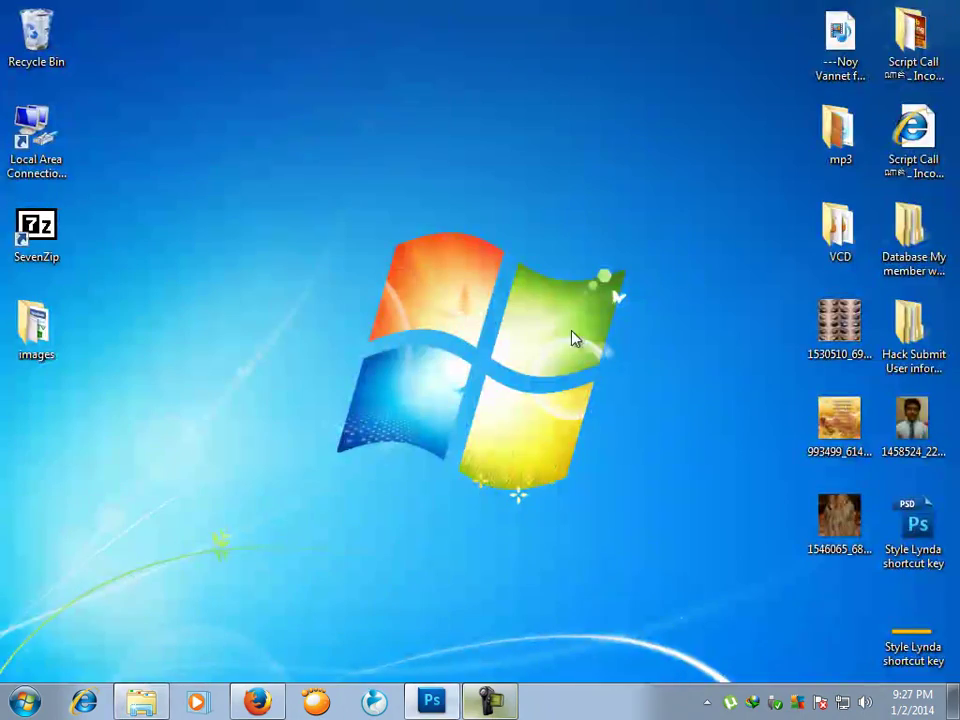
Step: Switch back to Photoshop and activate the Slice Select tool on the website screenshot
click(432, 701)
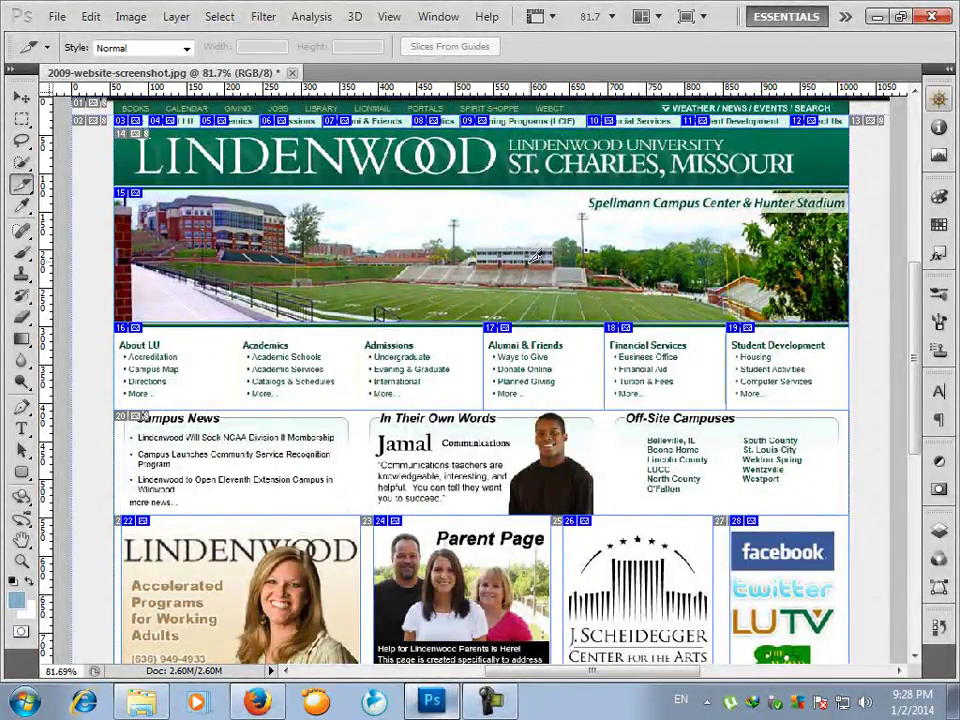
scroll(537, 255, down, 3)
scroll(560, 256, up, 6)
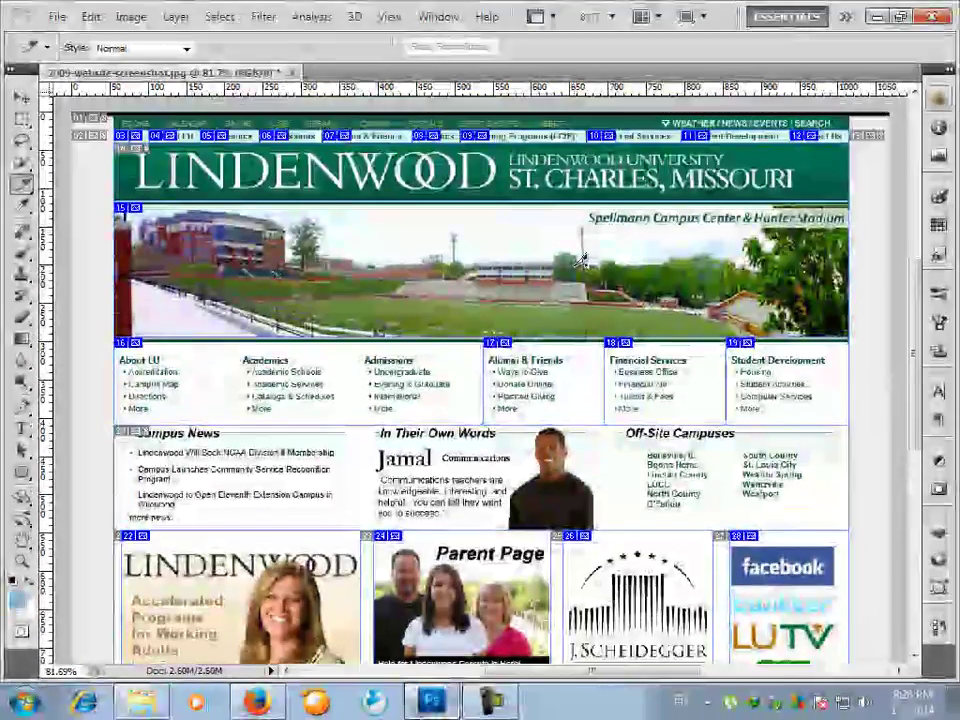
scroll(580, 262, down, 2)
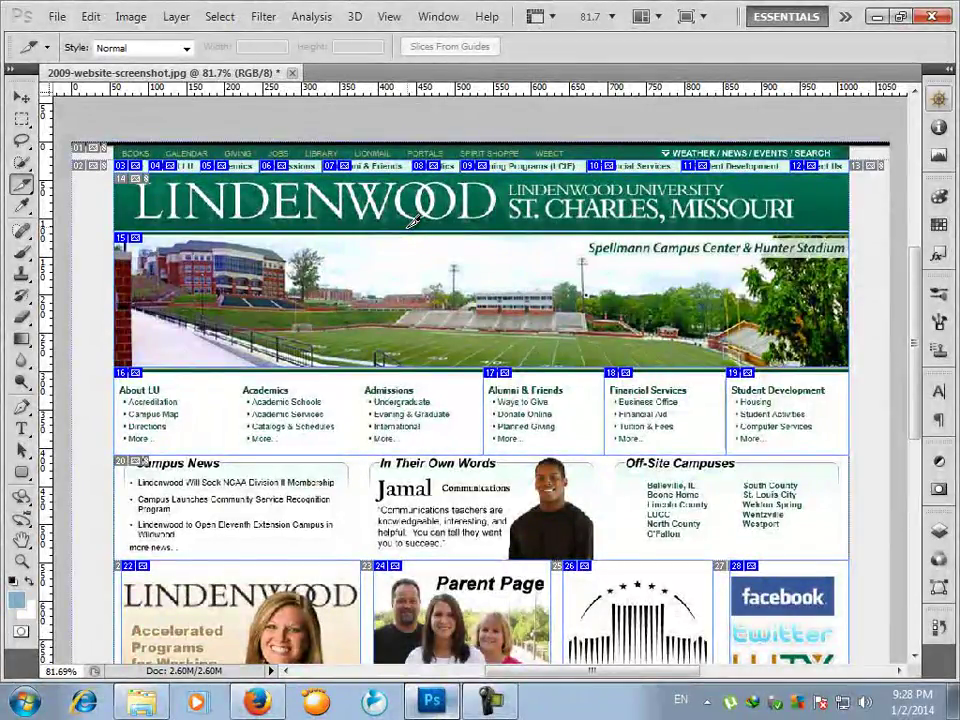
right_click(20, 185)
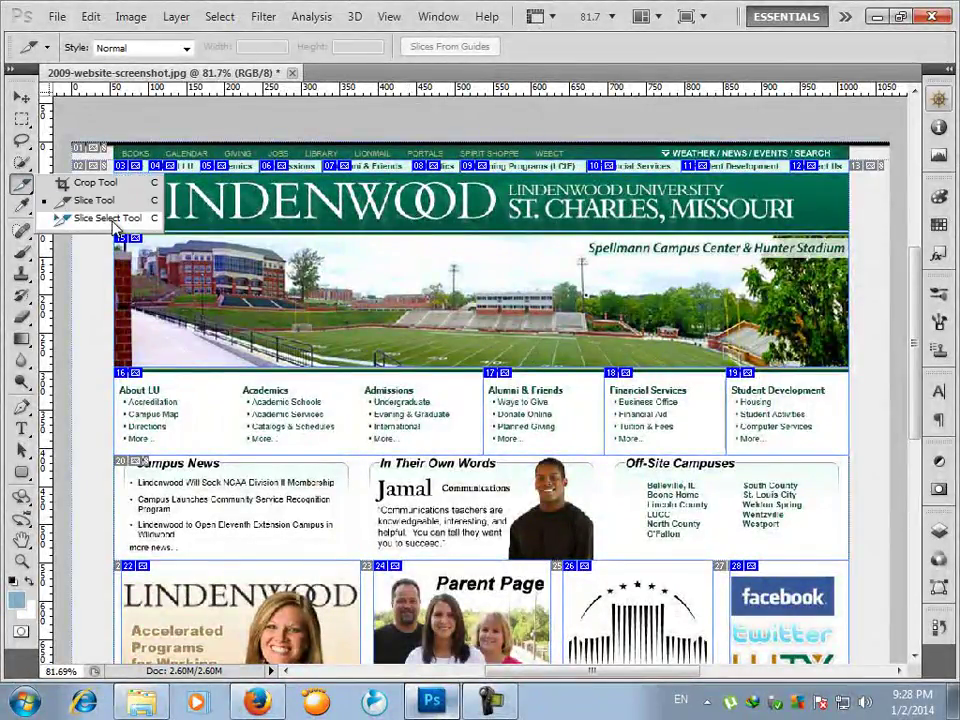
click(70, 216)
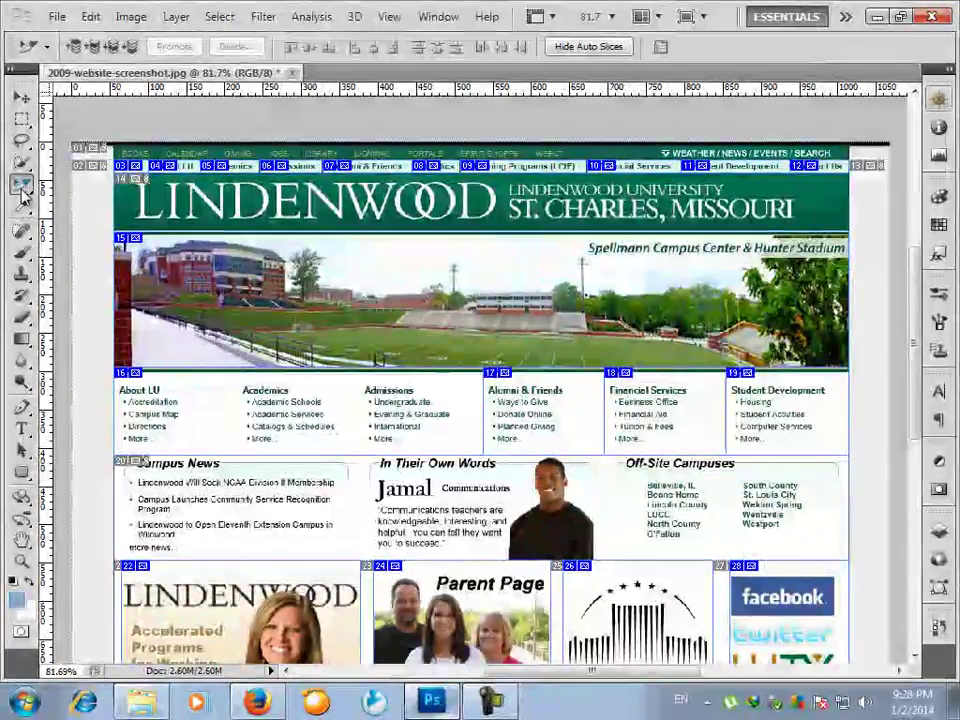